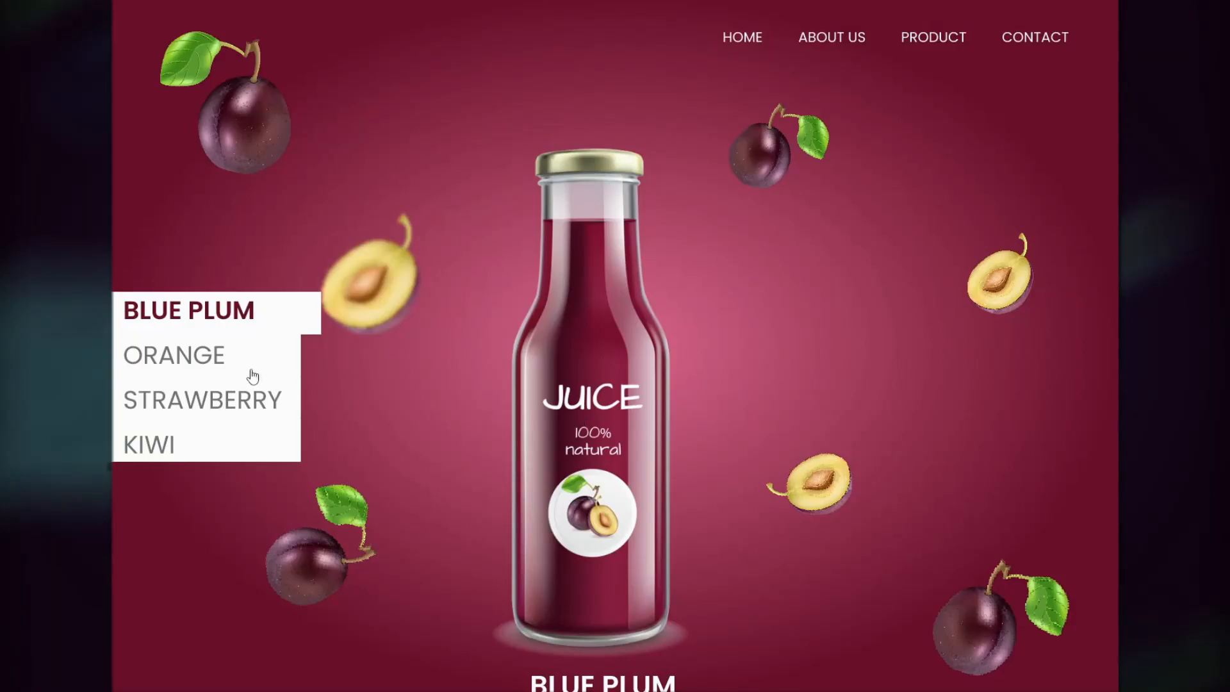
Examine the finished juice website prototype by switching between its orange, strawberry, blue plum and kiwi variants
{"action": "left_click", "coordinate": [226, 357]}
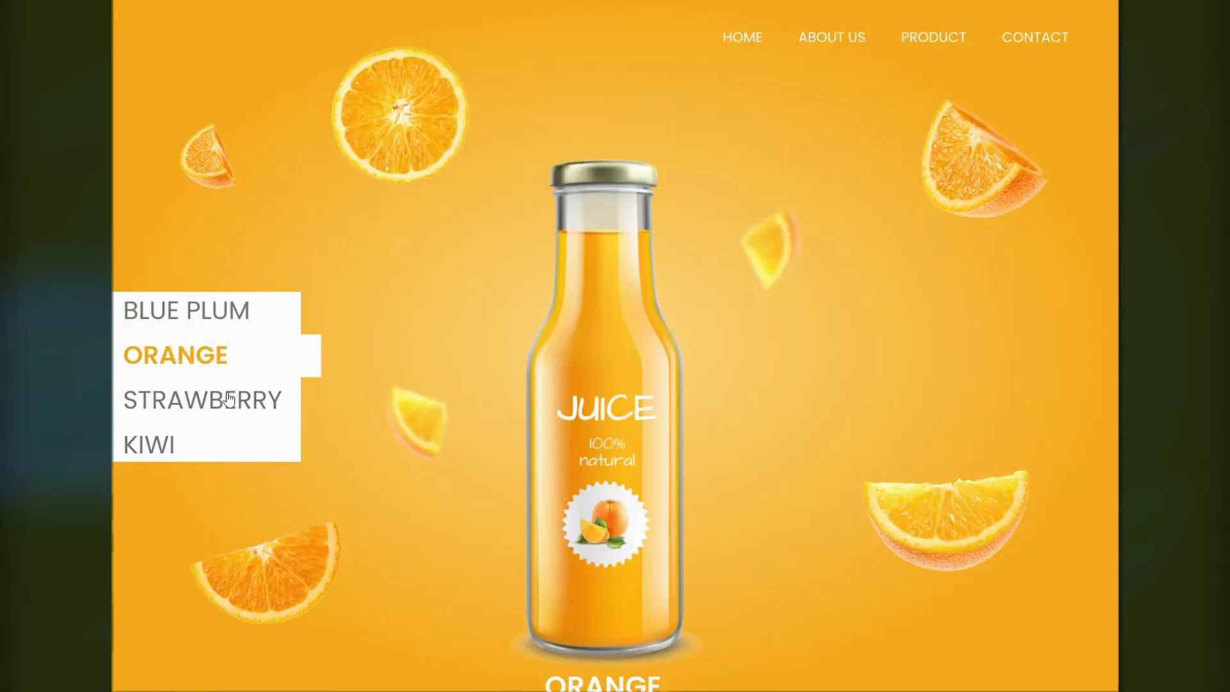
{"action": "left_click", "coordinate": [230, 398]}
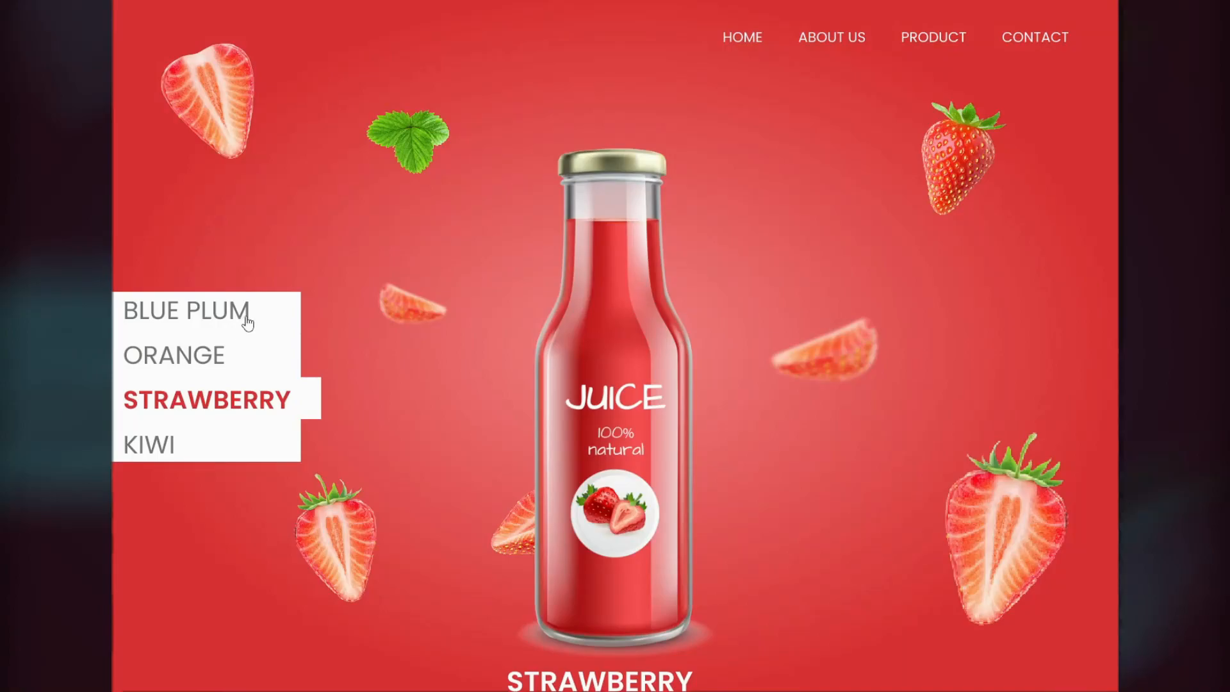
{"action": "left_click", "coordinate": [248, 322]}
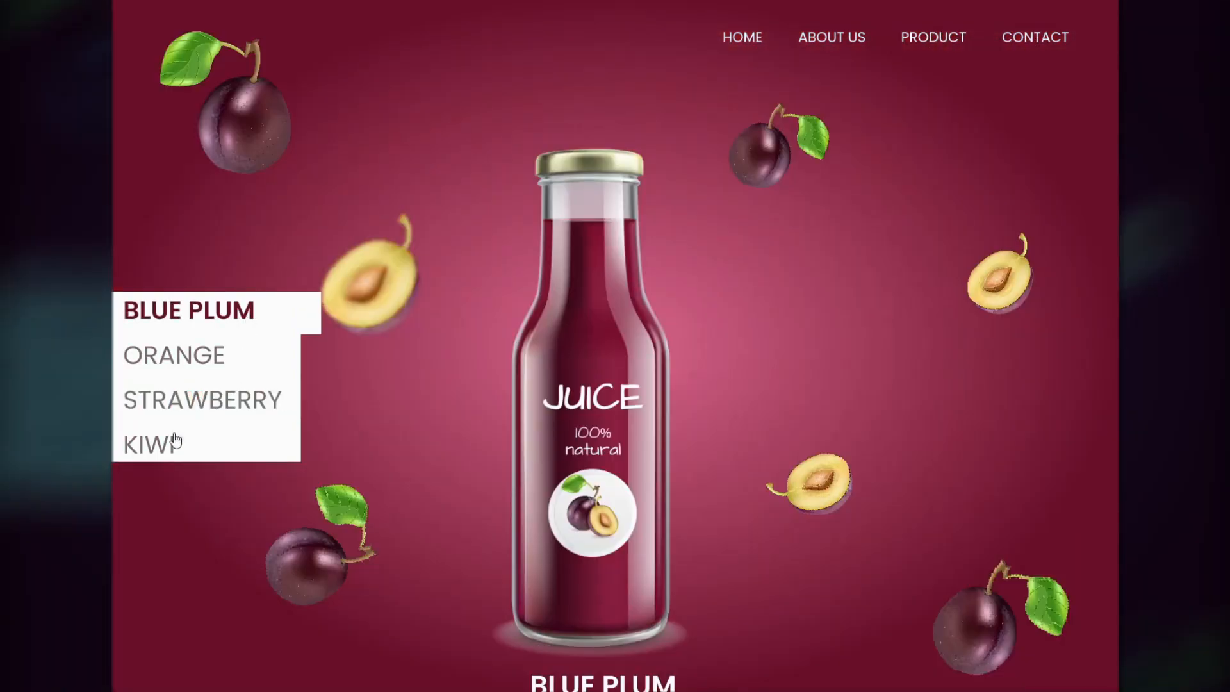
{"action": "left_click", "coordinate": [175, 441]}
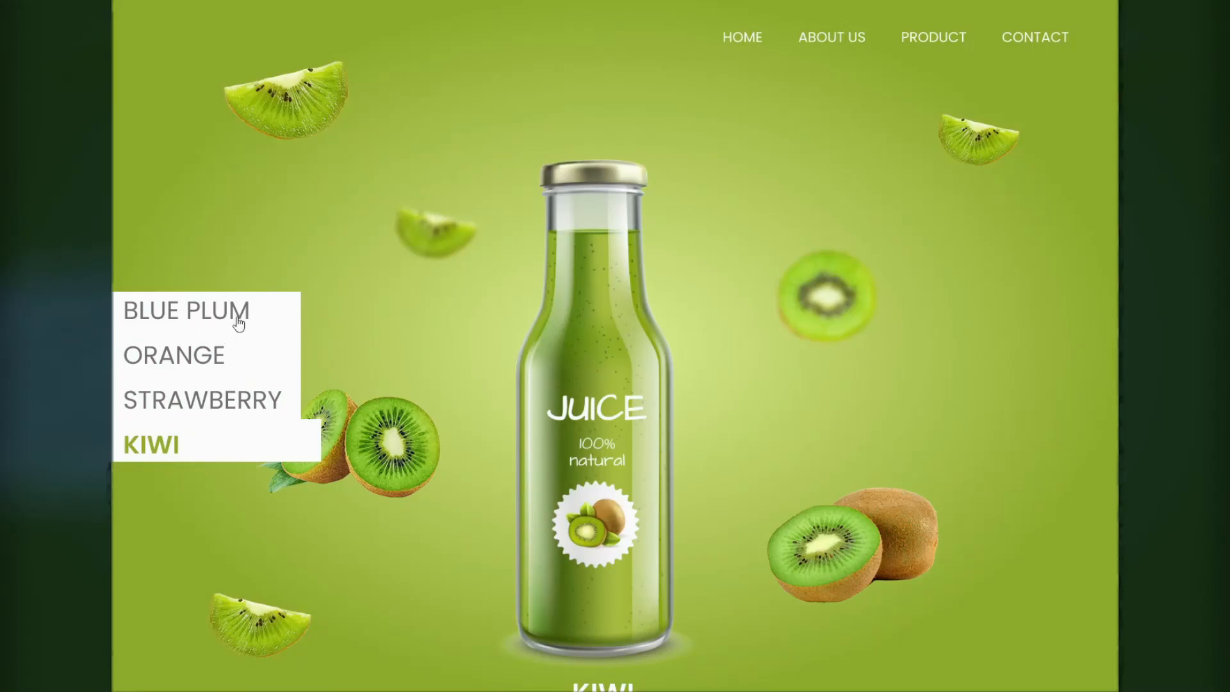
{"action": "left_click", "coordinate": [242, 320]}
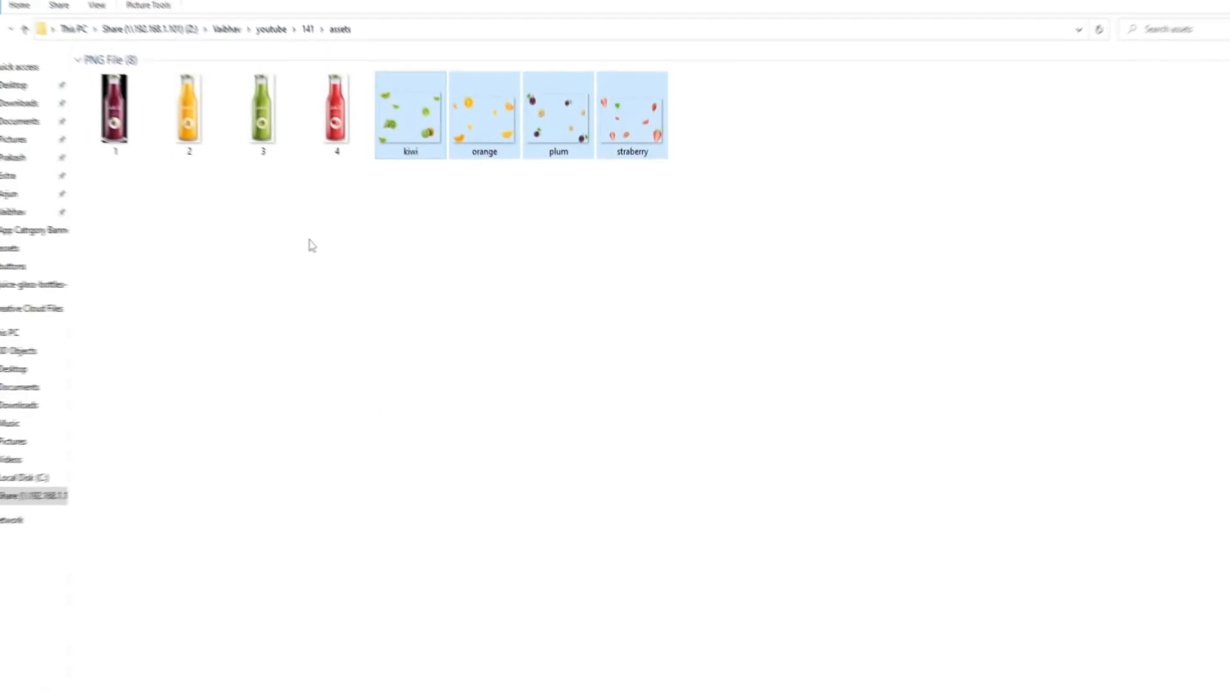
Copy the four juice bottle images from the assets folder onto the Figma canvas below the Desktop - 1 frame
{"action": "left_click_drag", "start_coordinate": [397, 186], "coordinate": [122, 96]}
{"action": "left_click_drag", "start_coordinate": [352, 128], "coordinate": [429, 609]}
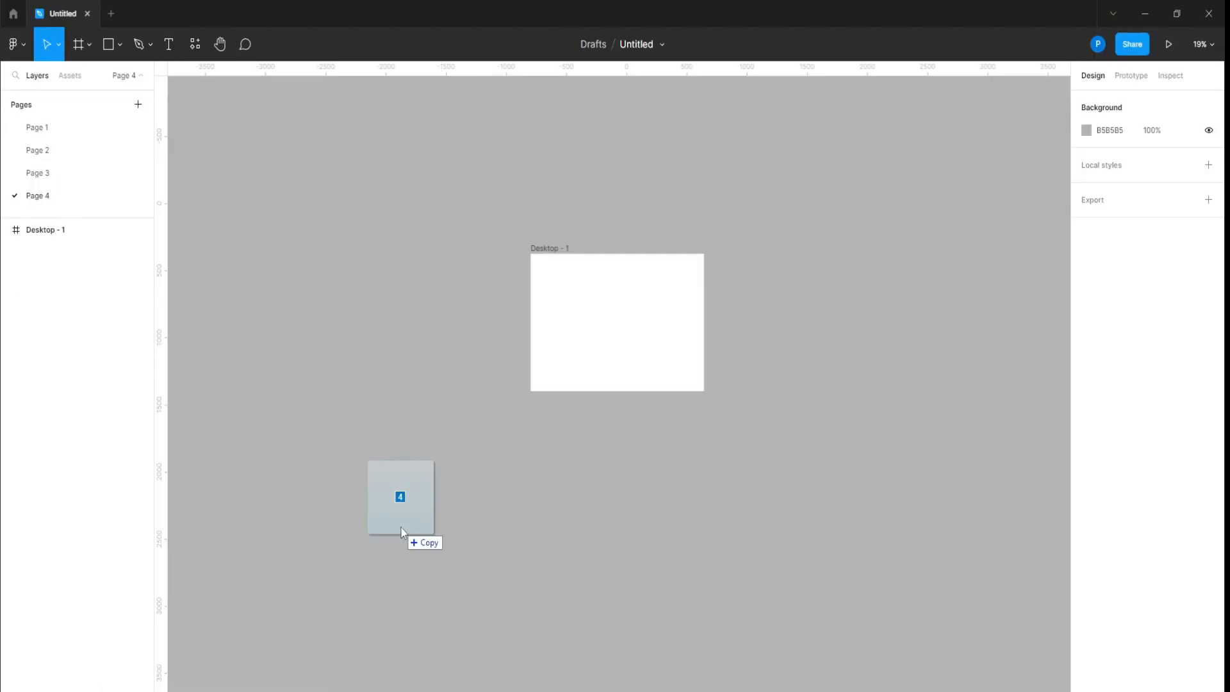
{"action": "left_click_drag", "start_coordinate": [412, 530], "coordinate": [423, 538]}
Arrange the bottles in a row ordered plum, orange, strawberry, kiwi, and duplicate the set of four
{"action": "left_click_drag", "start_coordinate": [488, 585], "coordinate": [573, 308]}
{"action": "scroll", "coordinate": [710, 302], "scroll_direction": "up", "scroll_amount": 3}
{"action": "left_click_drag", "start_coordinate": [789, 227], "coordinate": [714, 280]}
{"action": "left_click_drag", "start_coordinate": [621, 389], "coordinate": [736, 367]}
{"action": "scroll", "coordinate": [629, 376], "scroll_direction": "down", "scroll_amount": 3}
{"action": "left_click_drag", "start_coordinate": [663, 385], "coordinate": [561, 223]}
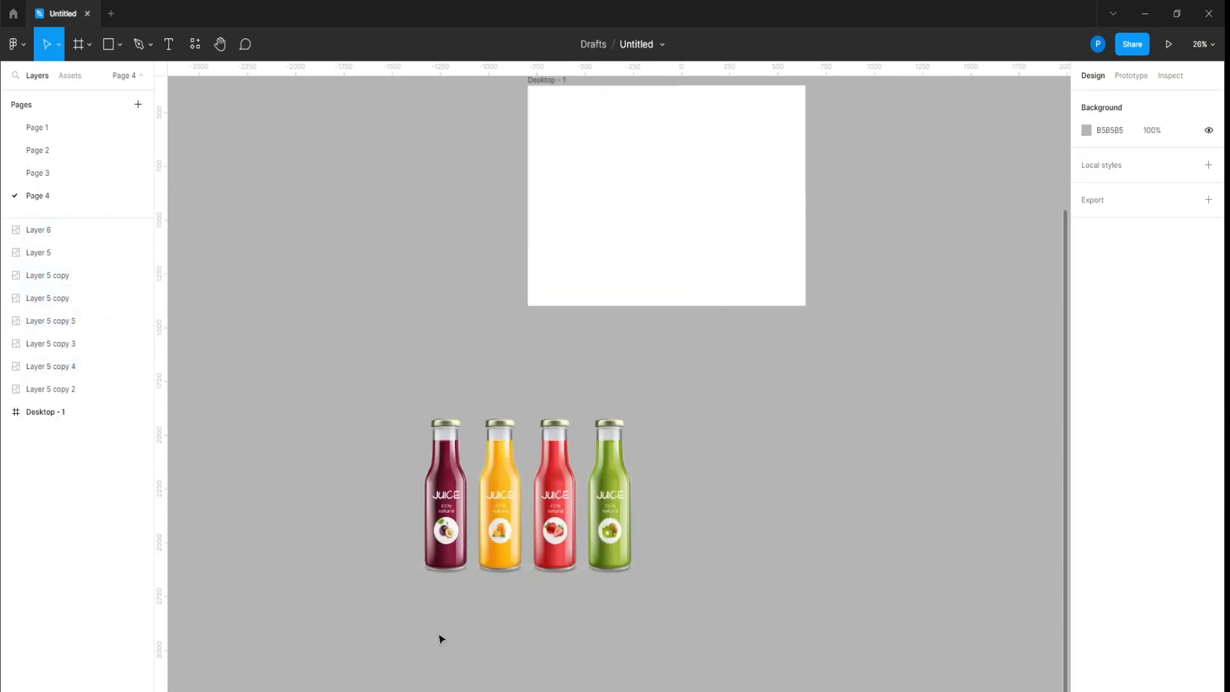
Rotate the orange bottle 90° clockwise, the strawberry bottle 180° and the kiwi bottle 90° counterclockwise
{"action": "left_click", "coordinate": [501, 487]}
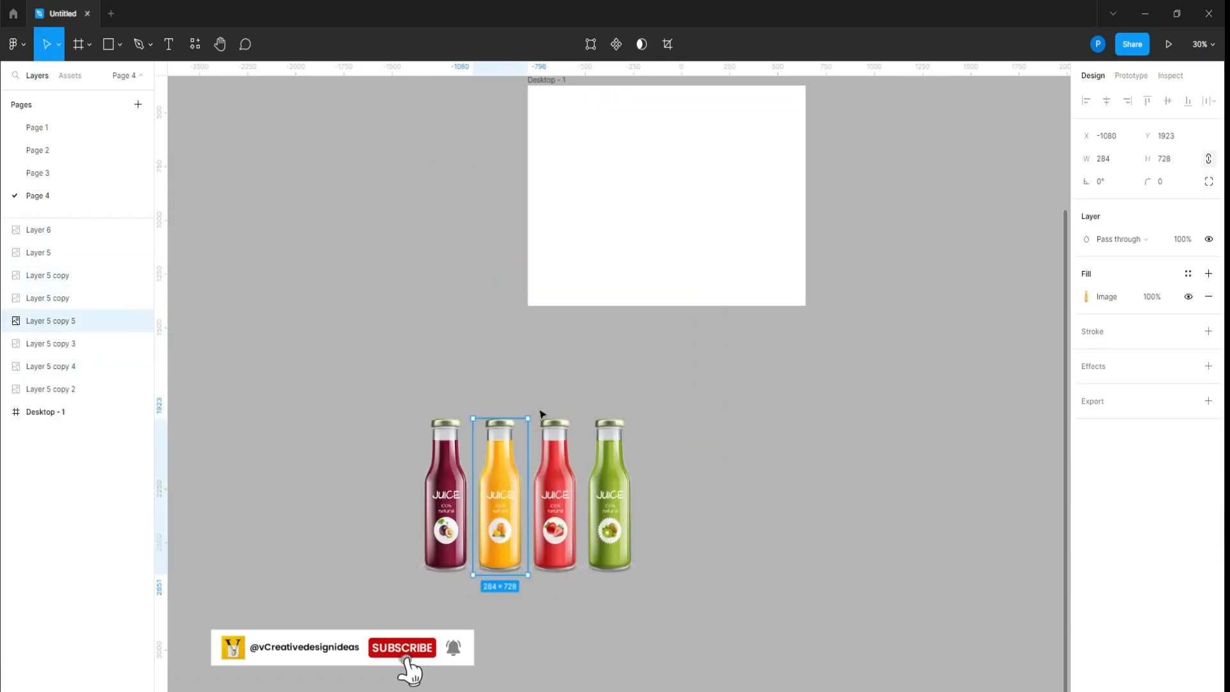
{"action": "left_click_drag", "start_coordinate": [532, 413], "coordinate": [580, 523]}
{"action": "left_click", "coordinate": [564, 448]}
{"action": "left_click_drag", "start_coordinate": [593, 408], "coordinate": [519, 582]}
{"action": "left_click", "coordinate": [617, 459]}
{"action": "left_click_drag", "start_coordinate": [643, 412], "coordinate": [513, 451]}
{"action": "left_click", "coordinate": [637, 370]}
{"action": "scroll", "coordinate": [637, 374], "scroll_direction": "down", "scroll_amount": 2}
Place the strawberry bottle below the plum, with kiwi to the left and orange to the right, and align those two on their vertical centres
{"action": "left_click_drag", "start_coordinate": [583, 383], "coordinate": [489, 613]}
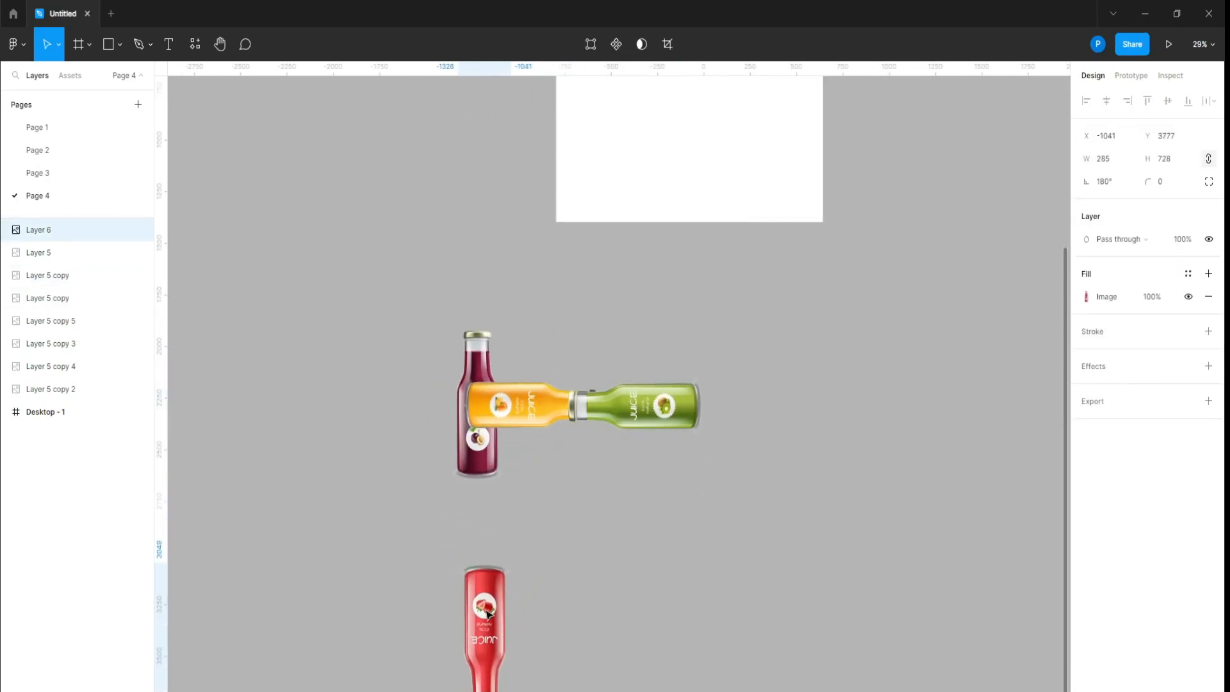
{"action": "left_click_drag", "start_coordinate": [635, 407], "coordinate": [329, 537]}
{"action": "left_click_drag", "start_coordinate": [542, 406], "coordinate": [618, 527]}
{"action": "left_click", "coordinate": [365, 532], "text": "shift"}
{"action": "left_click", "coordinate": [1168, 100]}
Line up the plum and strawberry bottles and adjust the spacing so all four form an even cross with the caps outward
{"action": "left_click", "coordinate": [477, 416]}
{"action": "left_click", "coordinate": [469, 631], "text": "shift"}
{"action": "left_click_drag", "start_coordinate": [486, 595], "coordinate": [487, 652]}
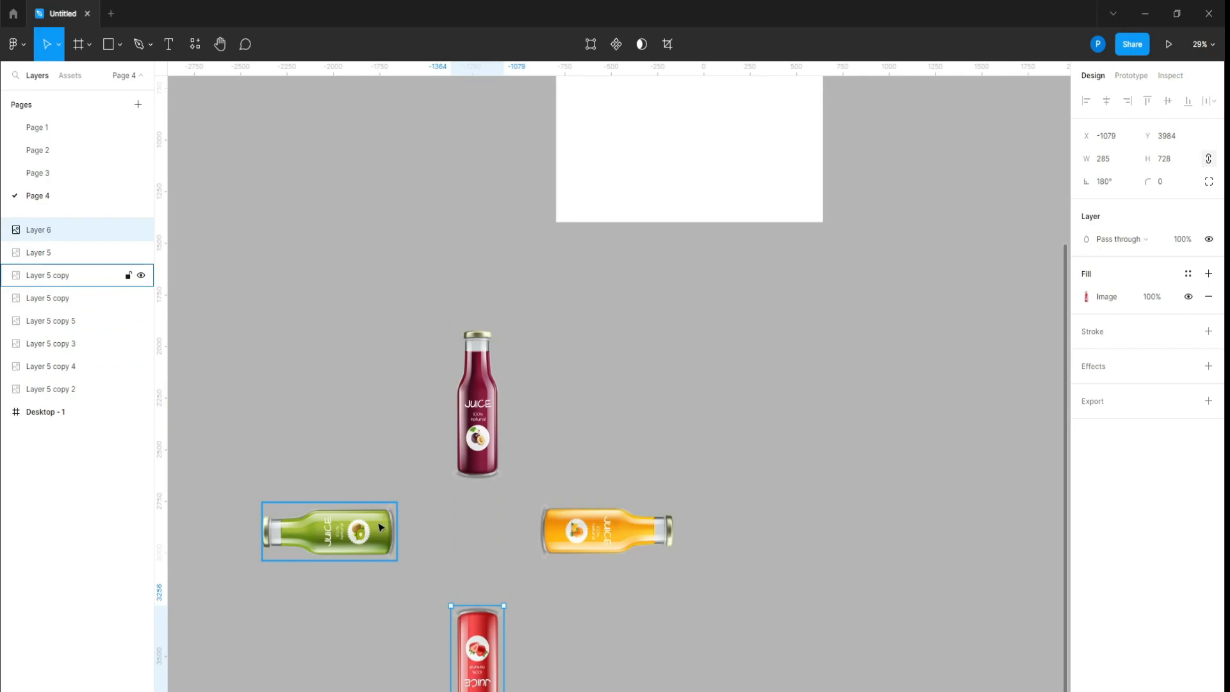
{"action": "left_click_drag", "start_coordinate": [382, 528], "coordinate": [416, 528]}
{"action": "left_click", "coordinate": [618, 538], "text": "shift"}
{"action": "left_click", "coordinate": [617, 539], "text": "shift"}
{"action": "left_click", "coordinate": [480, 625]}
{"action": "left_click", "coordinate": [479, 452], "text": "shift"}
Group the four crossed bottles and place the group inside Desktop - 1 so only the plum bottle shows
{"action": "left_click_drag", "start_coordinate": [479, 452], "coordinate": [617, 362]}
{"action": "left_click", "coordinate": [416, 530], "text": "shift"}
{"action": "left_click", "coordinate": [557, 530], "text": "shift"}
{"action": "right_click", "coordinate": [483, 462]}
{"action": "left_click", "coordinate": [521, 461]}
{"action": "scroll", "coordinate": [562, 527], "scroll_direction": "down", "scroll_amount": 4}
{"action": "left_click", "coordinate": [544, 505]}
{"action": "left_click", "coordinate": [966, 205]}
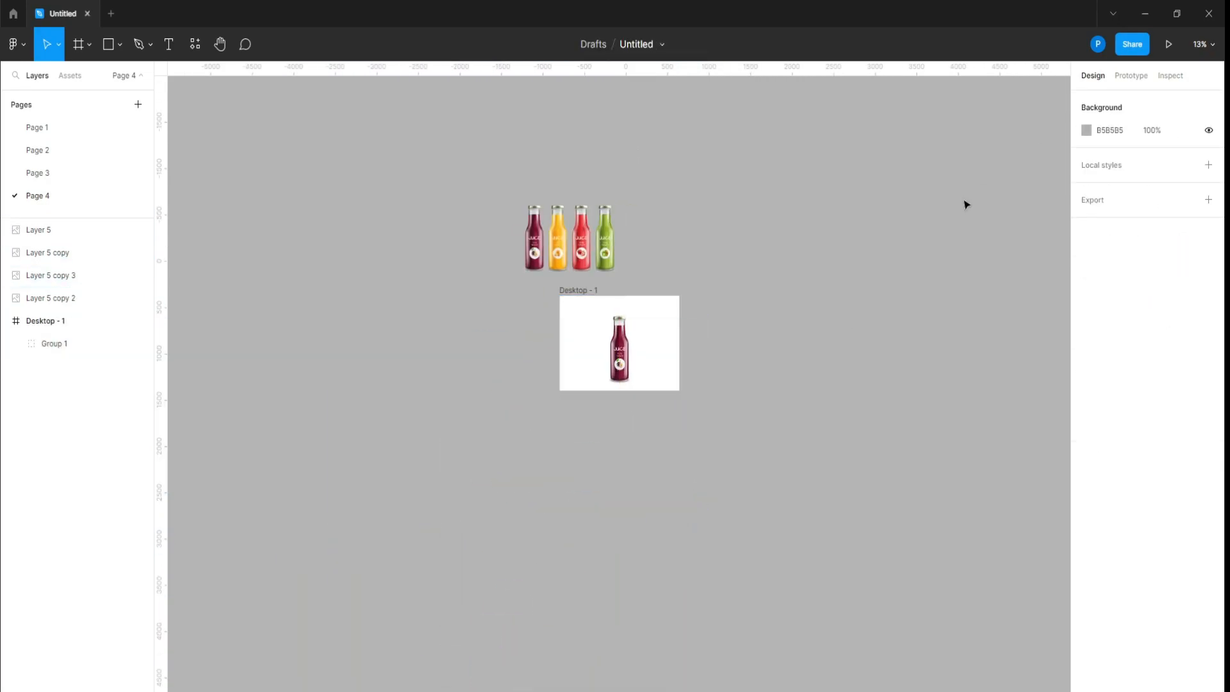
Centre the bottle group horizontally in Desktop - 1 and add a horizontal guide just beneath the plum bottle
{"action": "scroll", "coordinate": [666, 338], "scroll_direction": "up", "scroll_amount": 4}
{"action": "left_click", "coordinate": [544, 391]}
{"action": "left_click_drag", "start_coordinate": [539, 335], "coordinate": [574, 336]}
{"action": "left_click", "coordinate": [1106, 102]}
{"action": "left_click", "coordinate": [769, 109]}
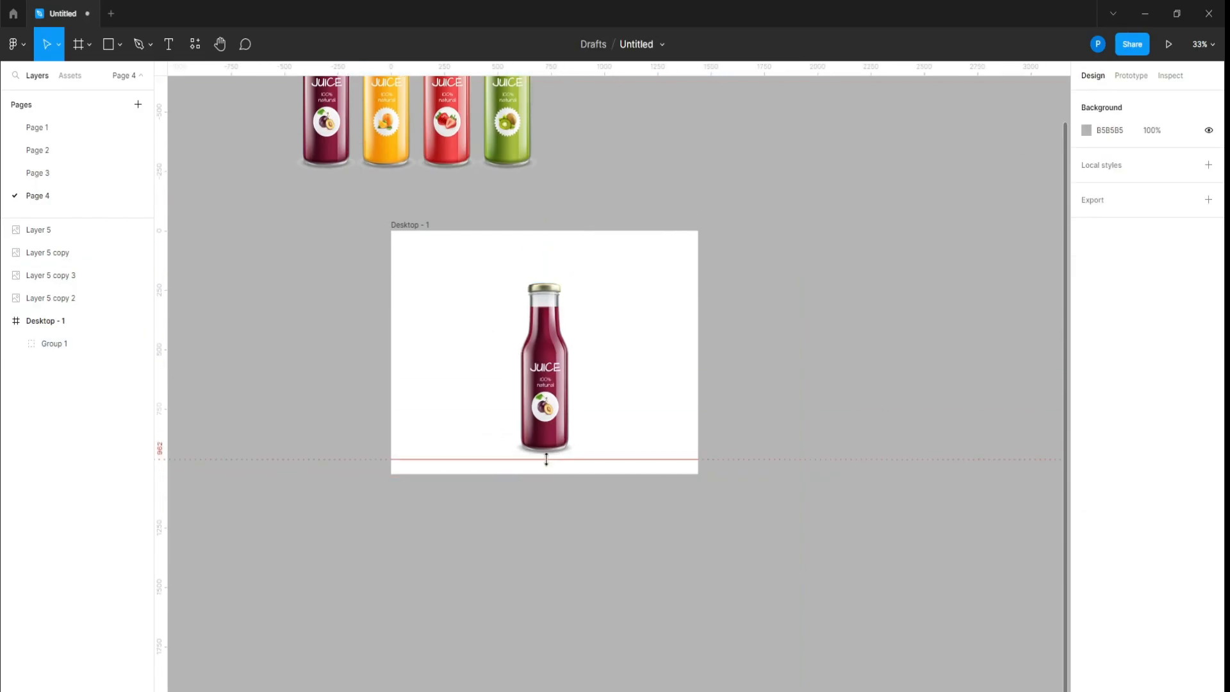
Copy the kiwi, orange, plum and straberry fruit images from the assets folder onto the Figma canvas
{"action": "key", "text": "alt+Tab"}
{"action": "left_click_drag", "start_coordinate": [674, 199], "coordinate": [401, 96]}
{"action": "left_click_drag", "start_coordinate": [418, 128], "coordinate": [711, 173]}
Stack the fruit images in a column beside Desktop - 1, ordered plum, orange, strawberry, kiwi, and undo the stray copy of the bottle group
{"action": "scroll", "coordinate": [556, 384], "scroll_direction": "down", "scroll_amount": 4}
{"action": "scroll", "coordinate": [942, 448], "scroll_direction": "up", "scroll_amount": 1}
{"action": "left_click_drag", "start_coordinate": [858, 439], "coordinate": [731, 292]}
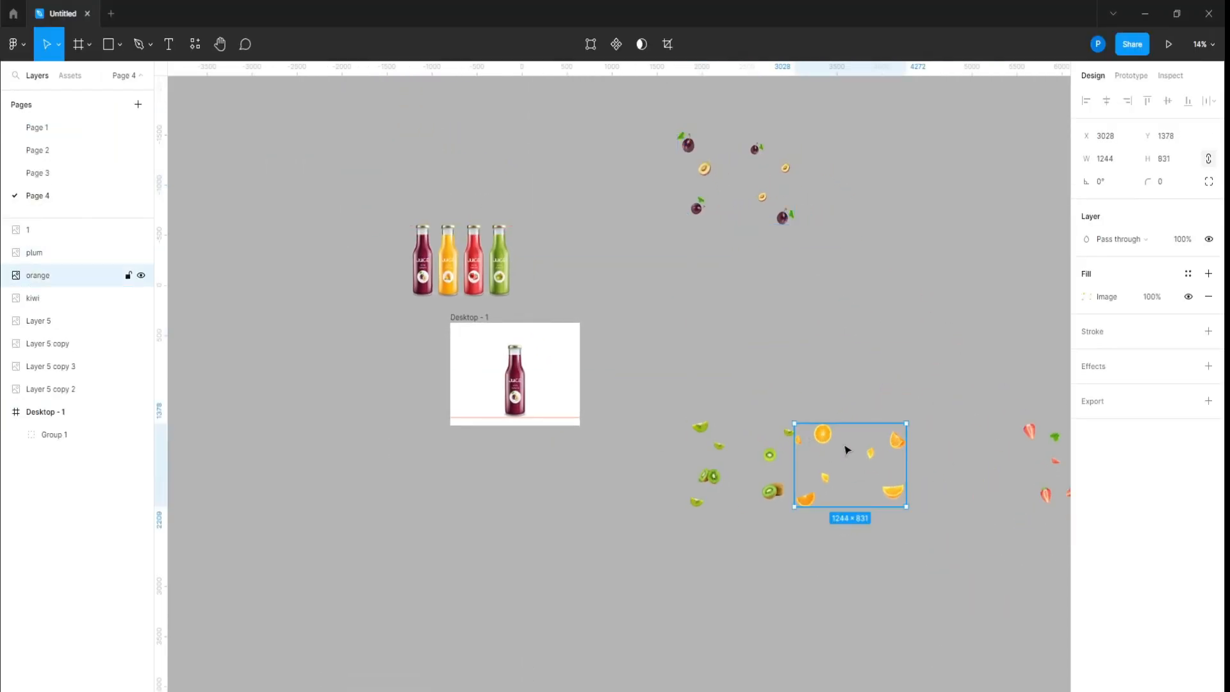
{"action": "left_click_drag", "start_coordinate": [747, 477], "coordinate": [767, 544]}
{"action": "left_click_drag", "start_coordinate": [519, 397], "coordinate": [299, 393]}
{"action": "left_click_drag", "start_coordinate": [1051, 461], "coordinate": [715, 410]}
{"action": "left_click_drag", "start_coordinate": [762, 538], "coordinate": [686, 552]}
{"action": "key", "text": "ctrl+z"}
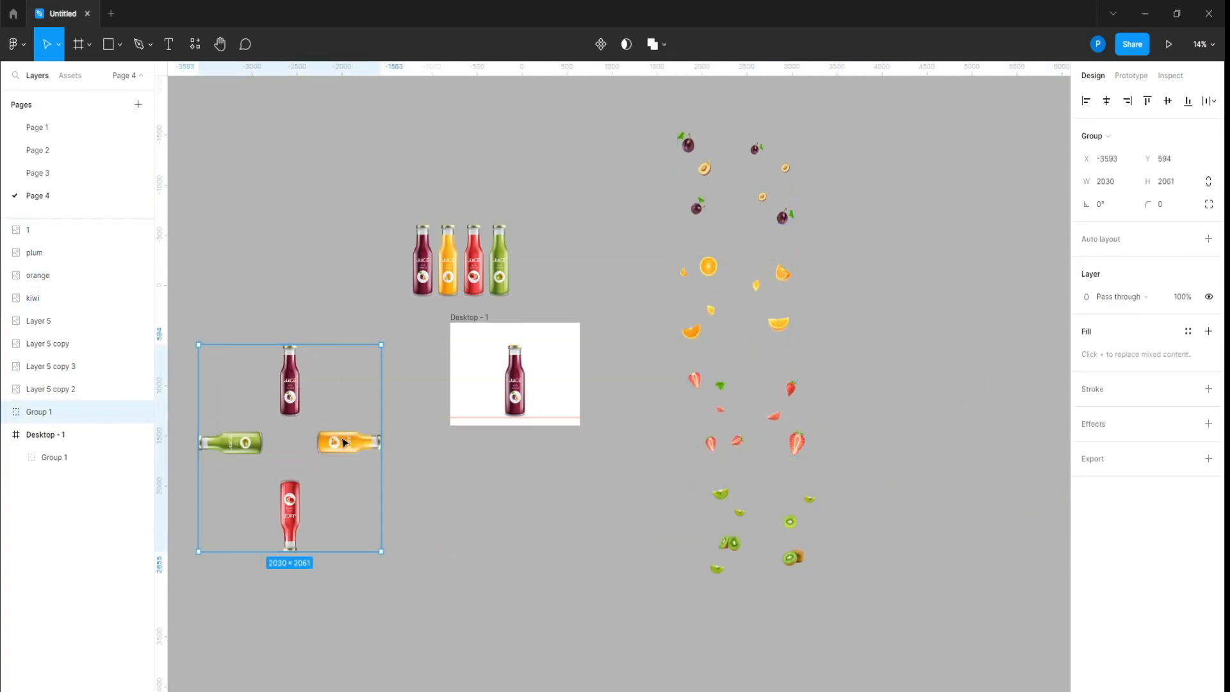
Line up and evenly space the four fruit images in their column, and group them
{"action": "left_click_drag", "start_coordinate": [906, 642], "coordinate": [646, 157]}
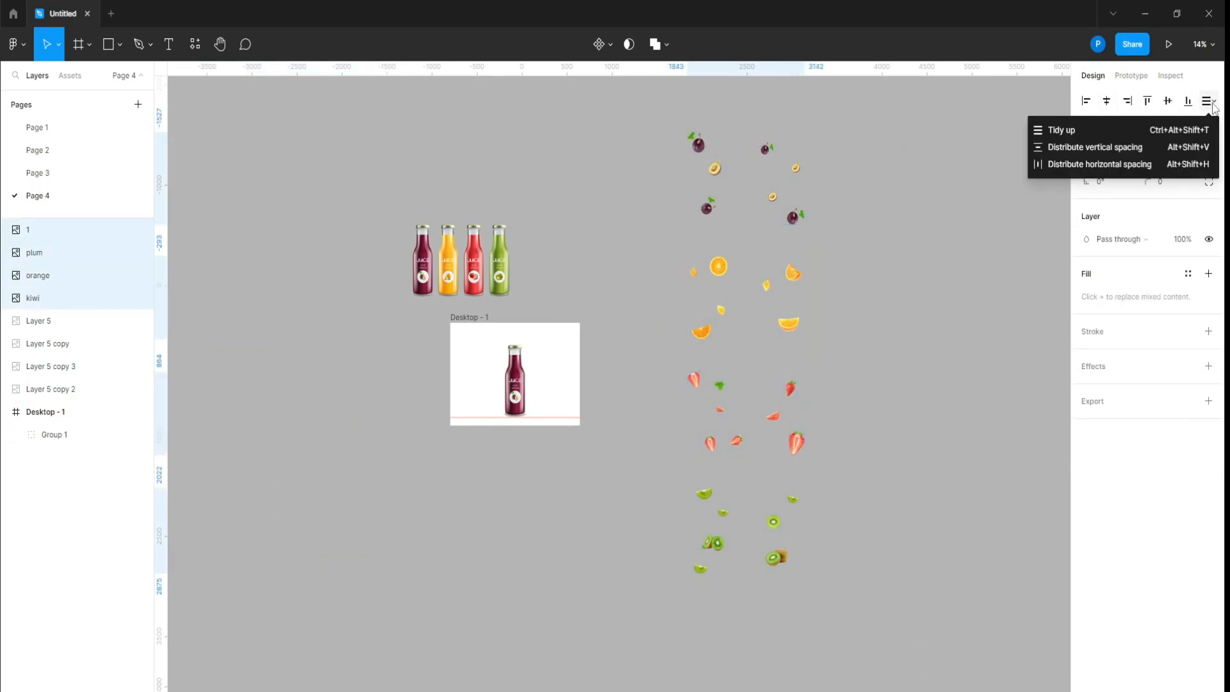
{"action": "right_click", "coordinate": [777, 171]}
{"action": "left_click", "coordinate": [818, 335]}
{"action": "key", "text": "ctrl+z"}
{"action": "right_click", "coordinate": [774, 196]}
{"action": "left_click", "coordinate": [808, 354]}
Wrap the fruit group in a frame shortened to 1299 × 922 around the plums, with its content clipped
{"action": "right_click", "coordinate": [757, 202]}
{"action": "left_click", "coordinate": [778, 410]}
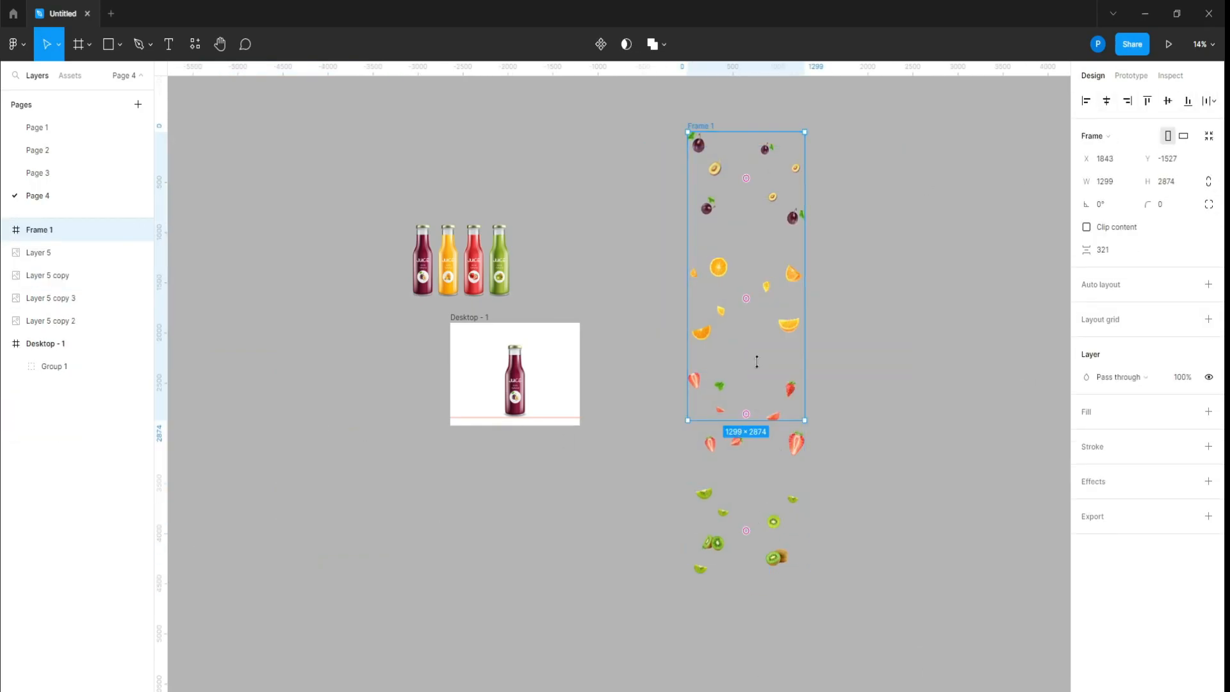
{"action": "left_click", "coordinate": [1086, 227]}
{"action": "left_click", "coordinate": [885, 192]}
Move the clipped fruit frame into Desktop - 1 and order it behind the bottle group
{"action": "left_click", "coordinate": [747, 165]}
{"action": "key", "text": "ctrl+x"}
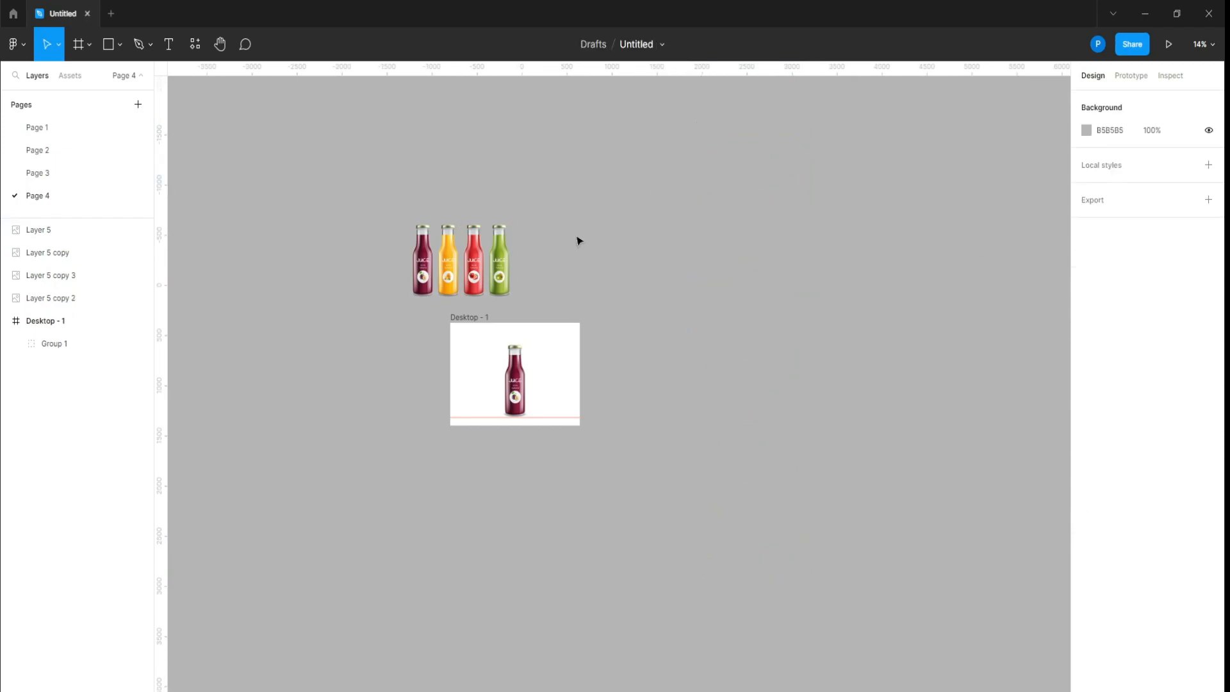
{"action": "left_click", "coordinate": [462, 319]}
{"action": "scroll", "coordinate": [452, 346], "scroll_direction": "up", "scroll_amount": 4}
{"action": "key", "text": "ctrl+v"}
{"action": "left_click_drag", "start_coordinate": [83, 366], "coordinate": [83, 333]}
{"action": "left_click", "coordinate": [280, 283]}
Change the fill of Desktop - 1 to a radial gradient with the outer stop at 100% opacity
{"action": "left_click", "coordinate": [465, 236]}
{"action": "left_click", "coordinate": [1086, 435]}
{"action": "left_click", "coordinate": [940, 366]}
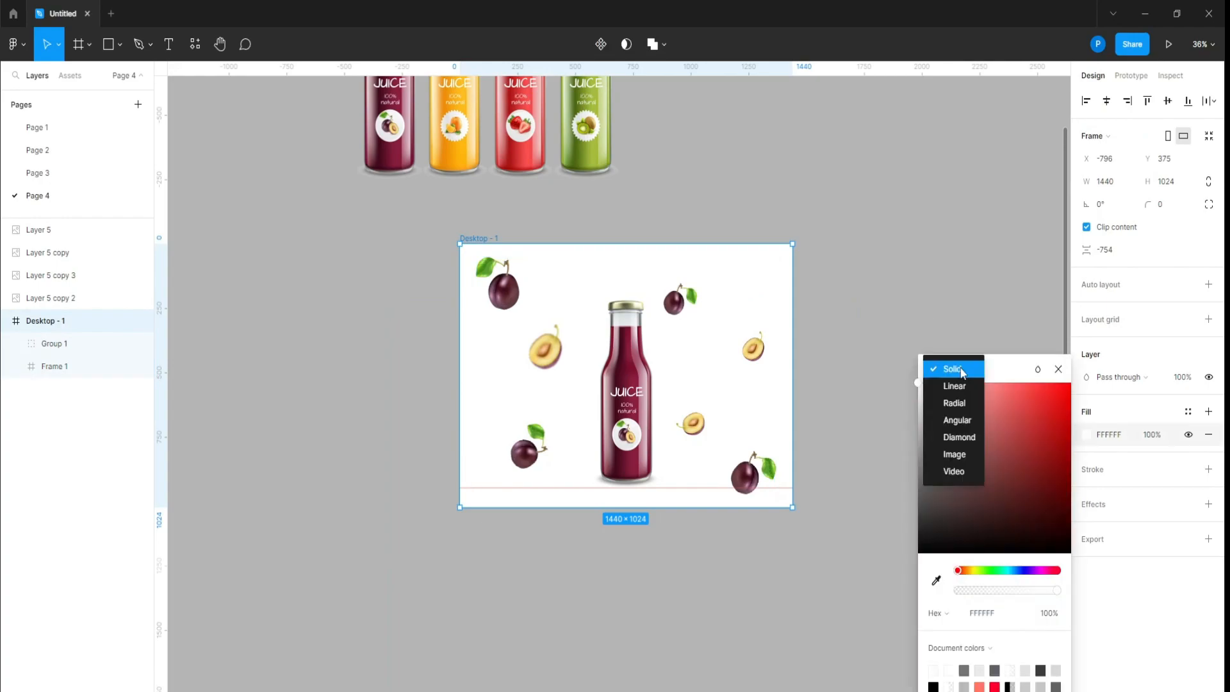
{"action": "left_click", "coordinate": [940, 403]}
{"action": "type", "text": "100"}
{"action": "key", "text": "Return"}
Sample a dark plum from the bottle for the outer gradient stop and set the centre stop to pink DC668F
{"action": "left_click", "coordinate": [936, 581]}
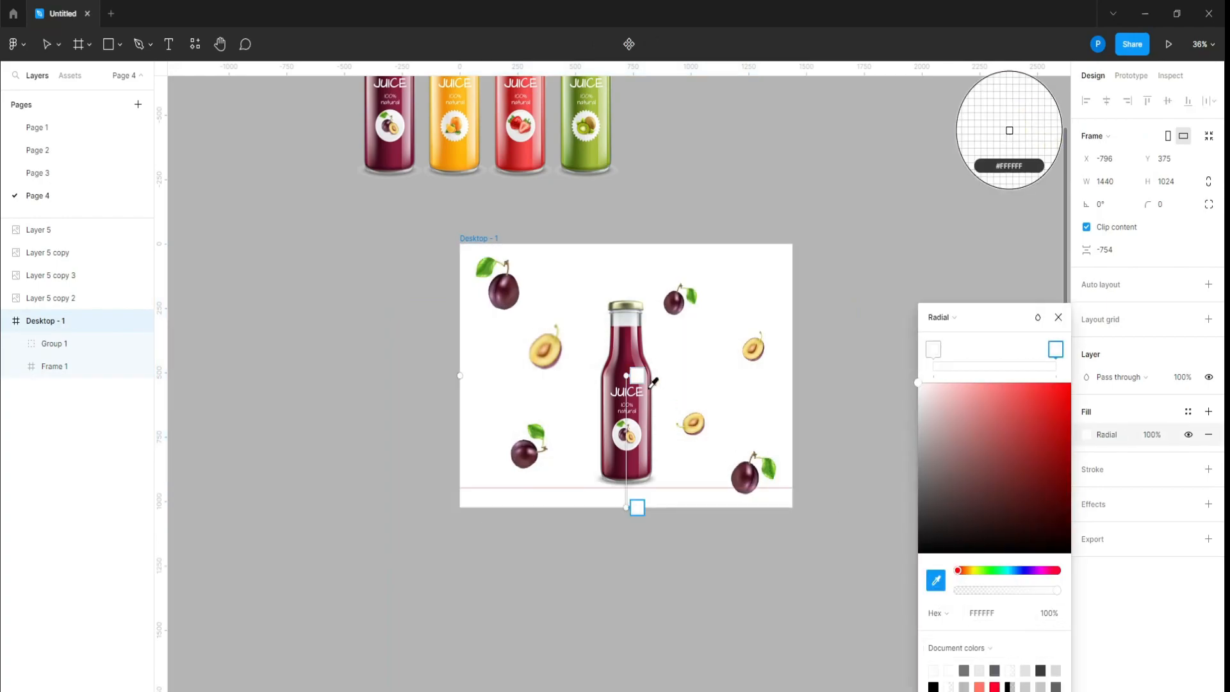
{"action": "left_click", "coordinate": [634, 448]}
{"action": "left_click", "coordinate": [668, 359]}
{"action": "left_click_drag", "start_coordinate": [1041, 483], "coordinate": [999, 412]}
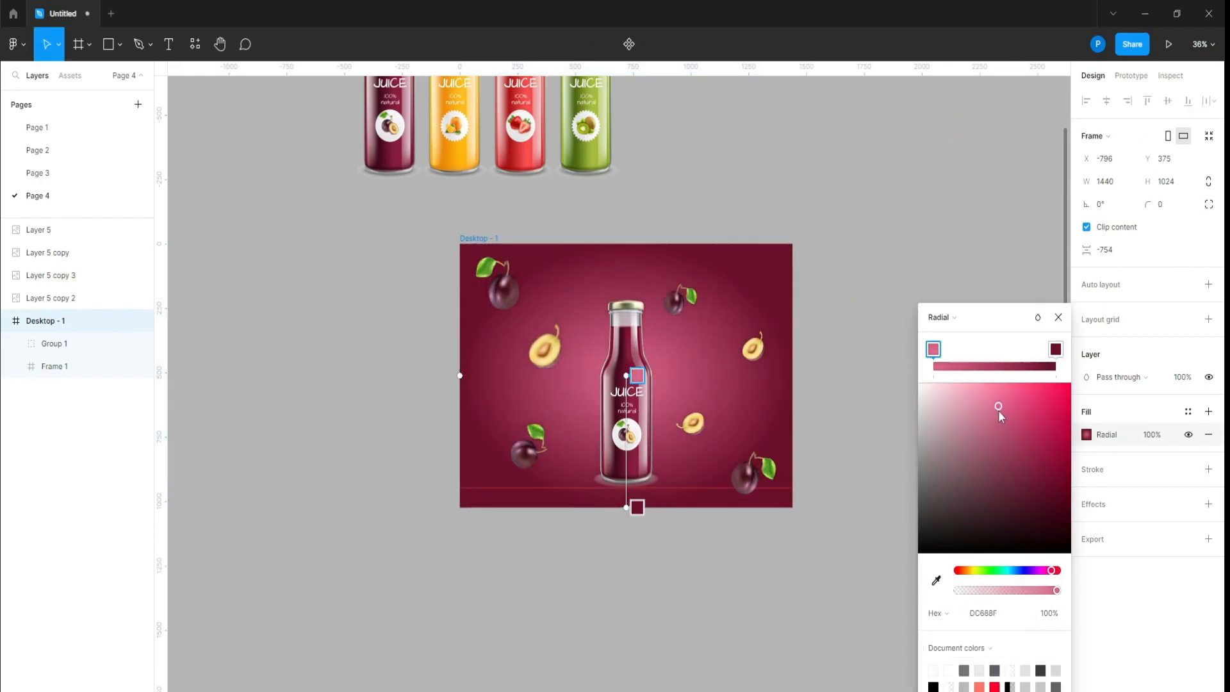
{"action": "left_click", "coordinate": [939, 244]}
Duplicate Desktop - 1 three times to form a two-by-two grid of frames, Desktop - 1 to Desktop - 4
{"action": "scroll", "coordinate": [492, 336], "scroll_direction": "down", "scroll_amount": 2}
{"action": "left_click", "coordinate": [394, 325]}
{"action": "key", "text": "ctrl+d"}
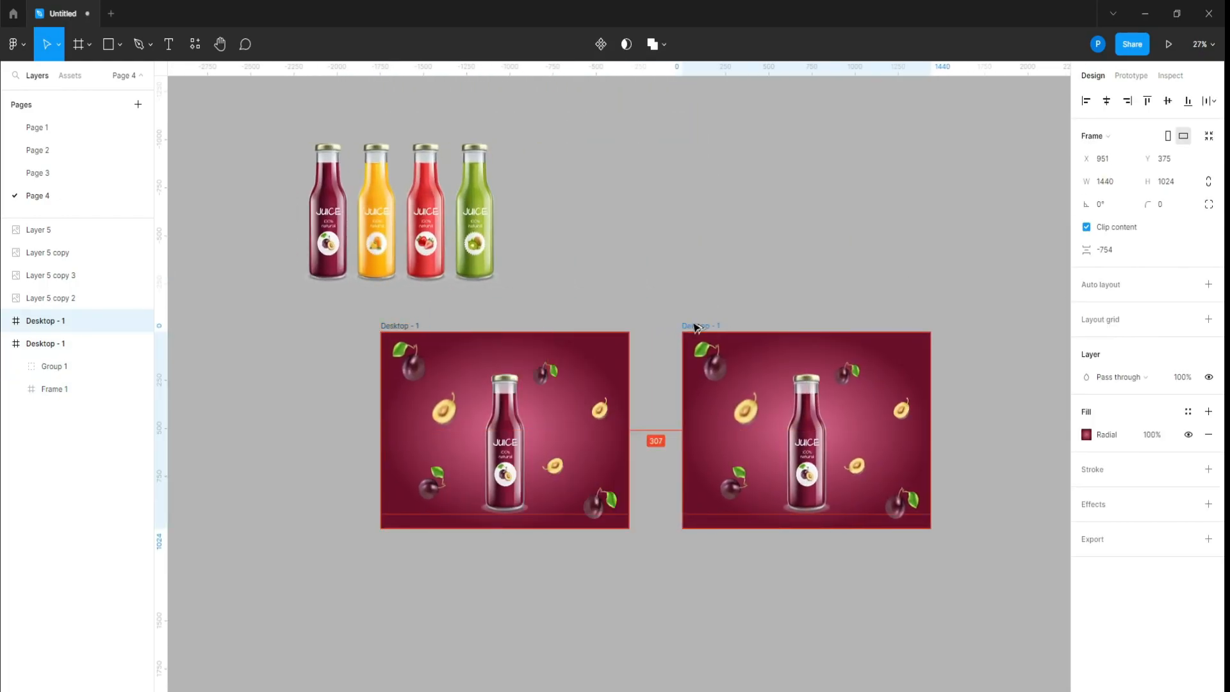
{"action": "left_click", "coordinate": [397, 327], "text": "shift"}
{"action": "left_click_drag", "start_coordinate": [397, 327], "coordinate": [390, 591]}
{"action": "left_click", "coordinate": [660, 557]}
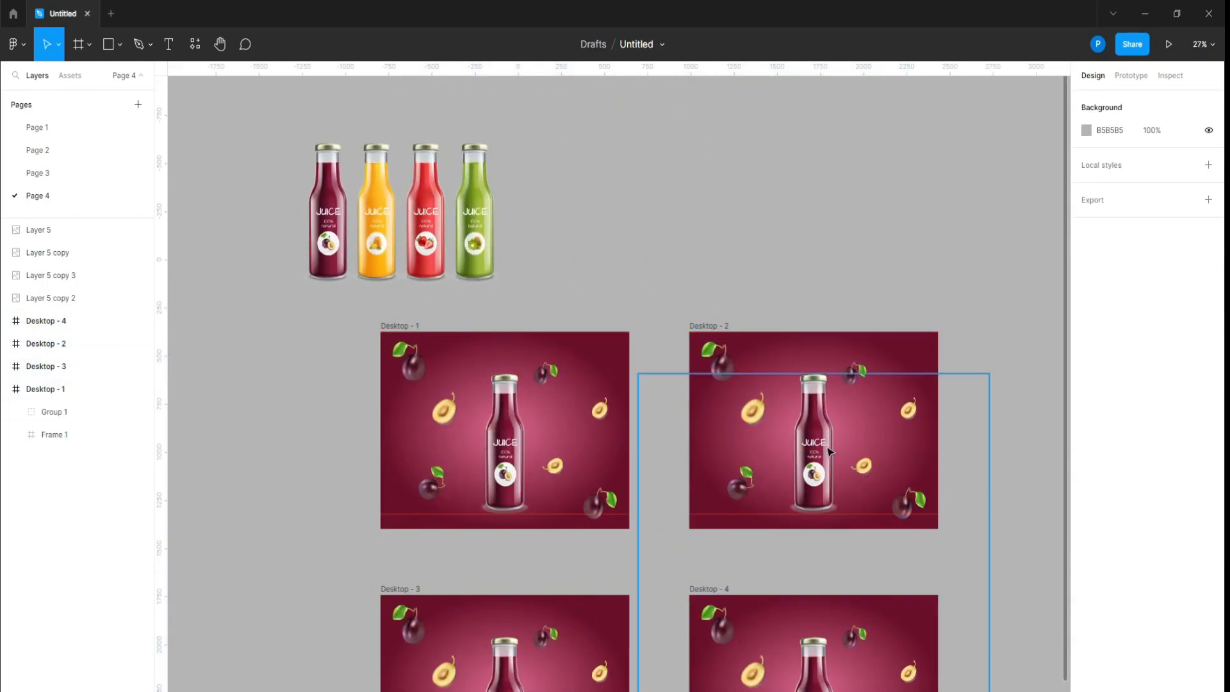
In Desktop - 2, rotate the bottle group 90° to bring up the orange bottle and shift the fruit group up to the orange slices
{"action": "left_click", "coordinate": [828, 451]}
{"action": "left_click_drag", "start_coordinate": [992, 369], "coordinate": [665, 379]}
{"action": "left_click", "coordinate": [722, 364]}
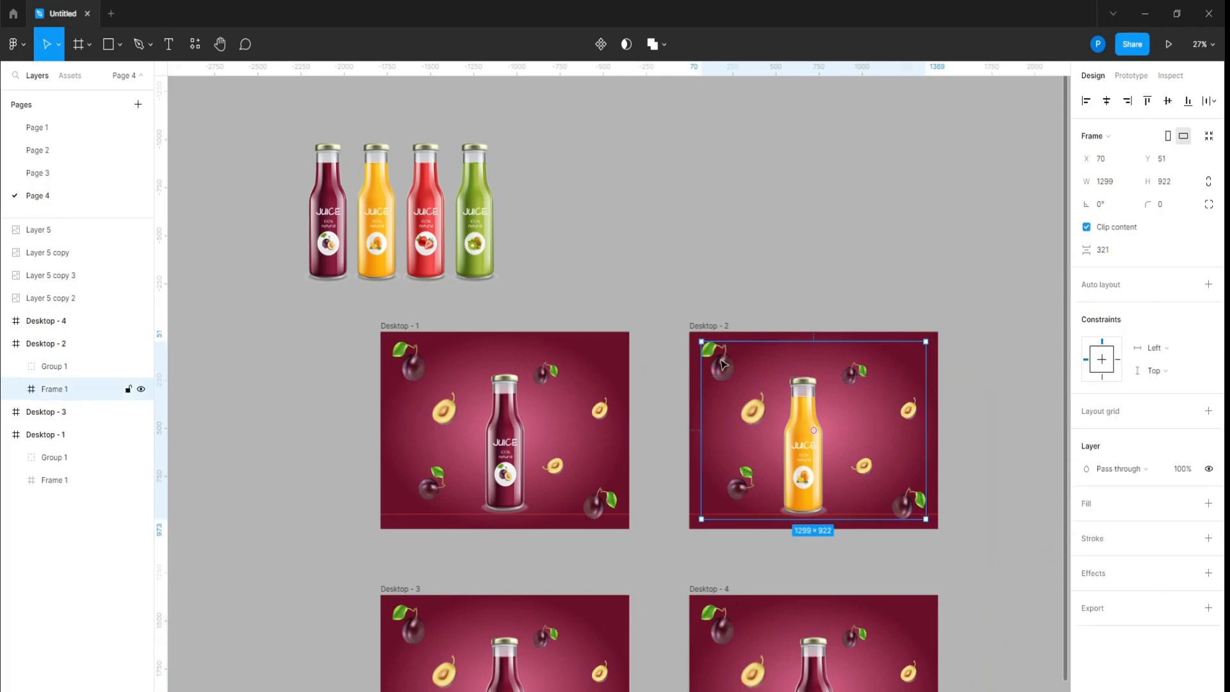
{"action": "left_click", "coordinate": [16, 389]}
{"action": "left_click", "coordinate": [63, 412]}
{"action": "left_click_drag", "start_coordinate": [724, 384], "coordinate": [737, 147]}
{"action": "left_click", "coordinate": [735, 145]}
Rotate the bottle group in Desktop - 3 by 180° to bring up the strawberry bottle
{"action": "scroll", "coordinate": [774, 229], "scroll_direction": "down", "scroll_amount": 3}
{"action": "scroll", "coordinate": [707, 525], "scroll_direction": "up", "scroll_amount": 1}
{"action": "left_click", "coordinate": [641, 558]}
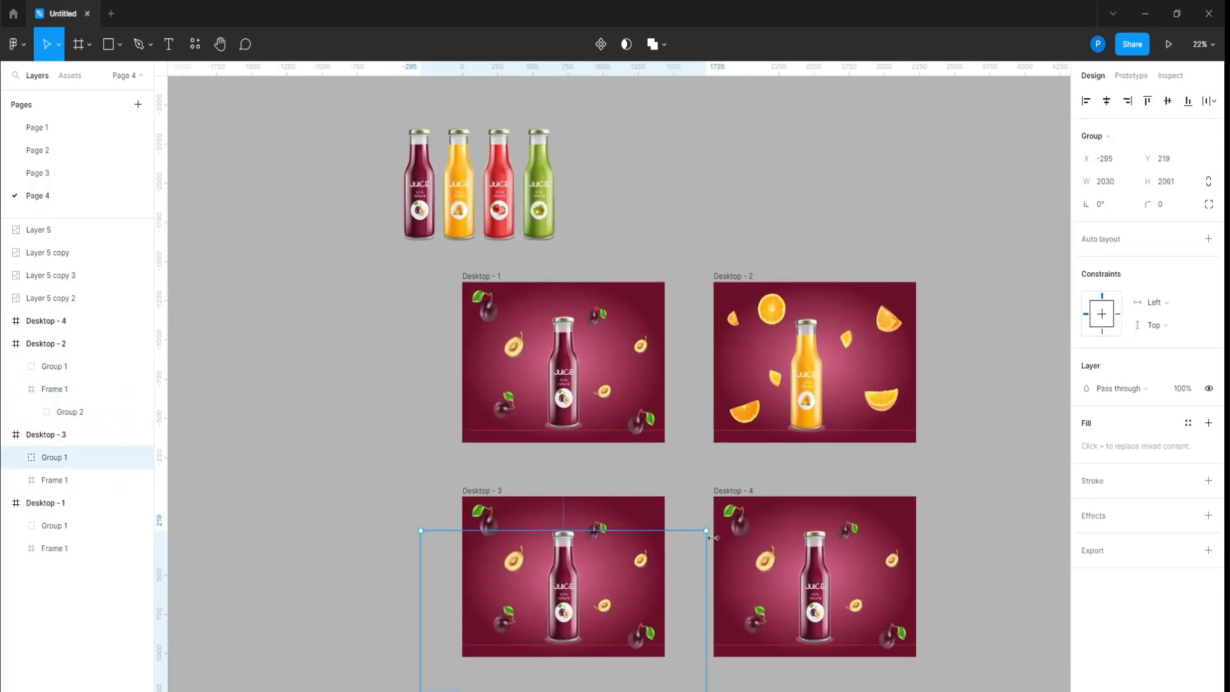
{"action": "scroll", "coordinate": [695, 577], "scroll_direction": "down", "scroll_amount": 2}
{"action": "scroll", "coordinate": [671, 640], "scroll_direction": "up", "scroll_amount": 2}
{"action": "left_click_drag", "start_coordinate": [656, 395], "coordinate": [436, 690]}
Shift the fruit group inside Frame 1 of Desktop - 3 up to Y -2357 to show the strawberries
{"action": "left_click", "coordinate": [359, 577]}
{"action": "left_click", "coordinate": [440, 422]}
{"action": "key", "text": "ctrl+v"}
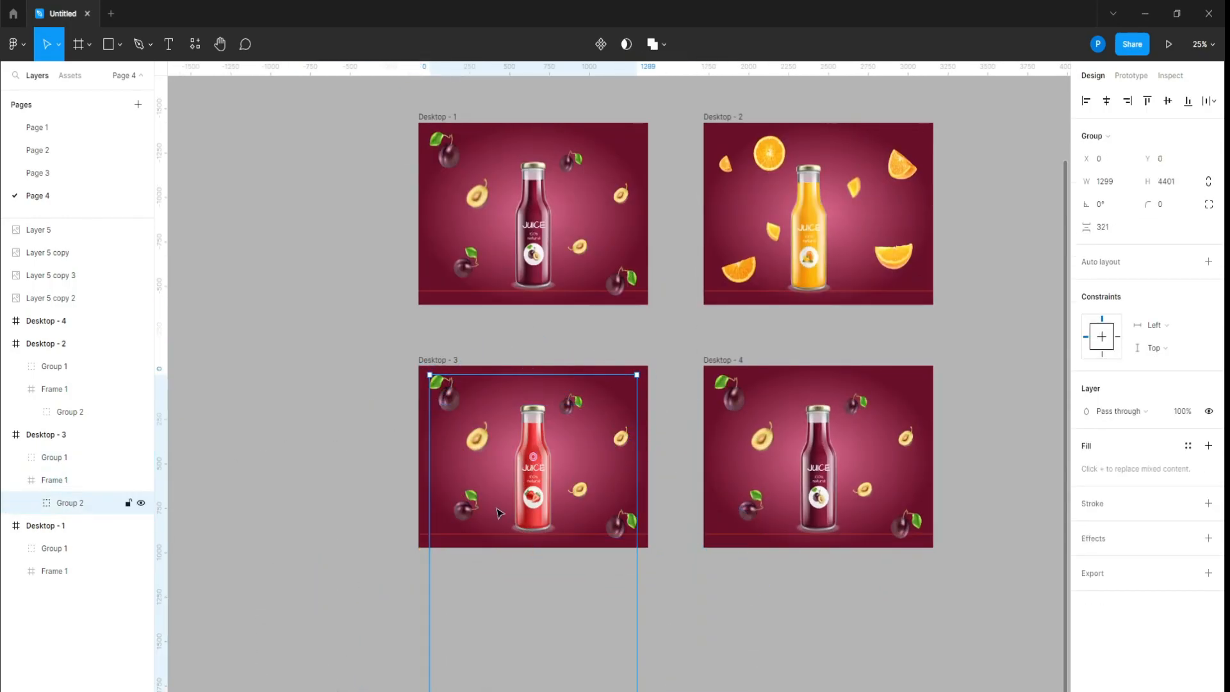
{"action": "left_click_drag", "start_coordinate": [485, 519], "coordinate": [487, 394]}
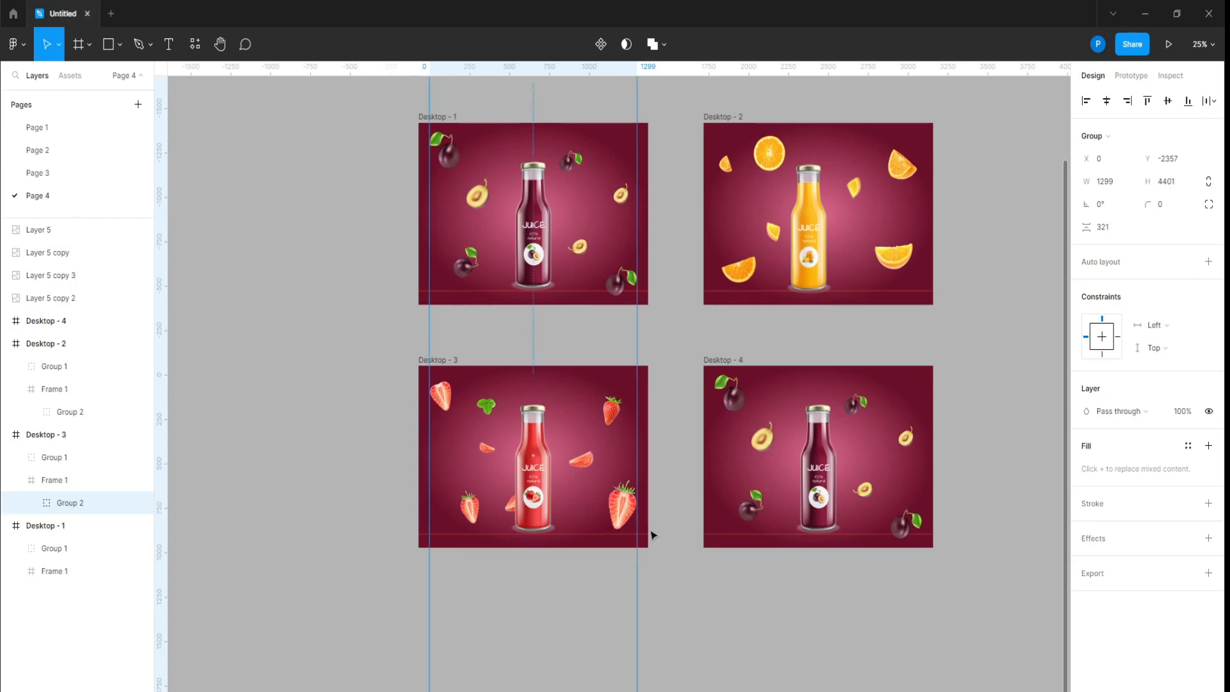
In Desktop - 4, rotate the bottle group to -90° for the kiwi bottle and shift the fruit group up to Y -3505 for the kiwis
{"action": "left_click", "coordinate": [734, 410]}
{"action": "scroll", "coordinate": [804, 476], "scroll_direction": "down", "scroll_amount": 2}
{"action": "left_click_drag", "start_coordinate": [921, 417], "coordinate": [927, 690]}
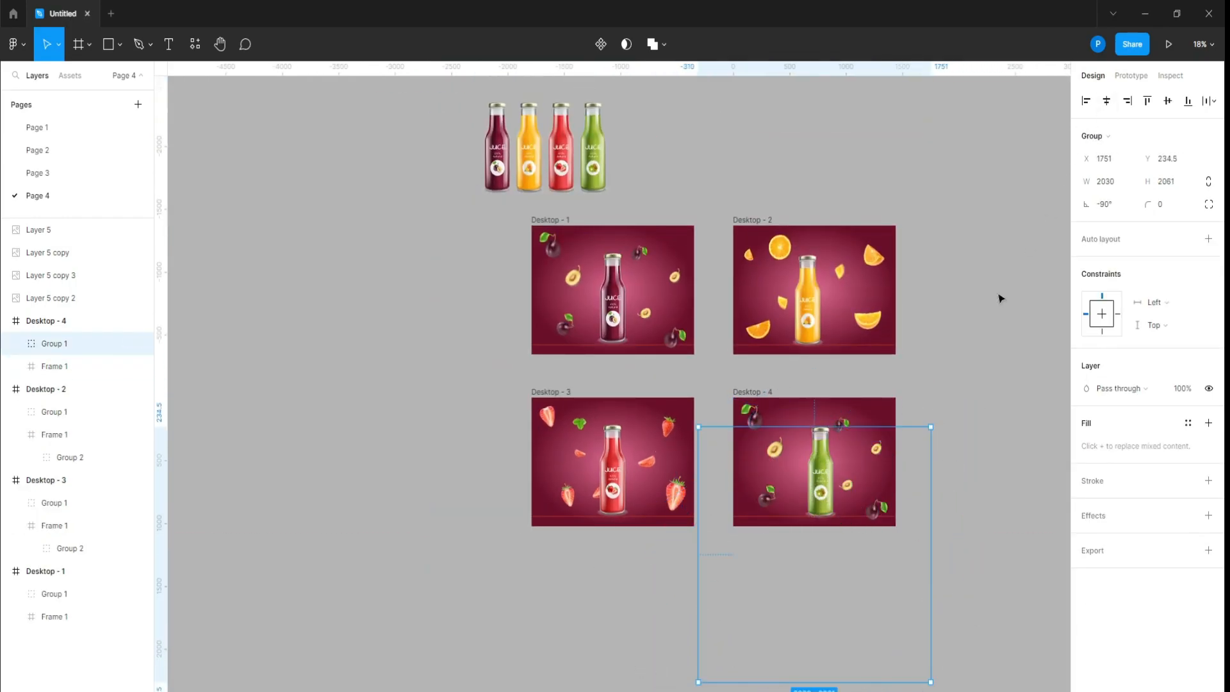
{"action": "left_click", "coordinate": [847, 428]}
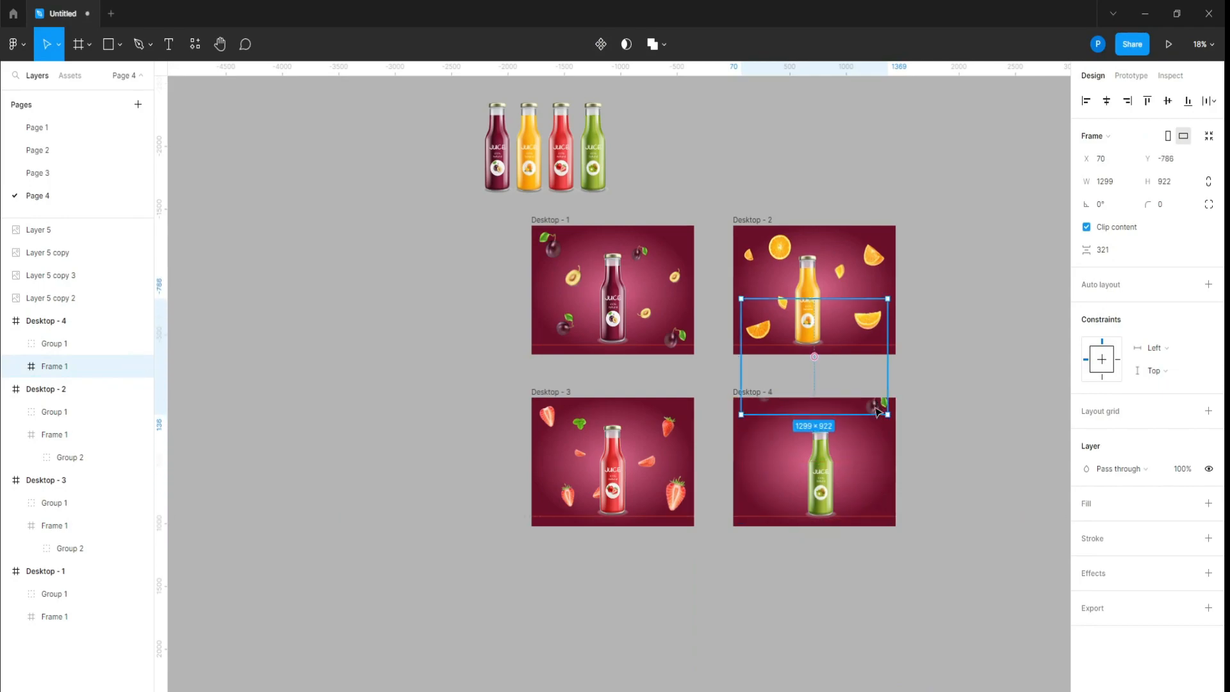
{"action": "left_click", "coordinate": [40, 384]}
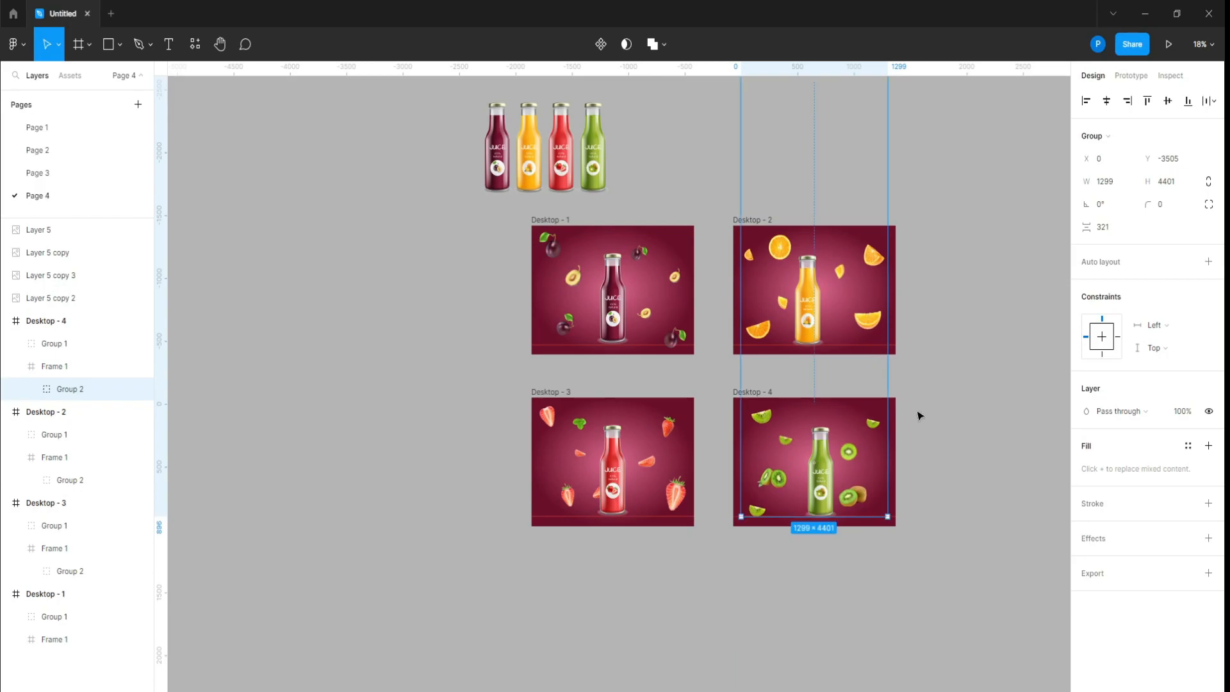
Align the bottle groups of Desktop - 2 and Desktop - 4 to the horizontal centre of their frames
{"action": "left_click", "coordinate": [820, 503]}
{"action": "scroll", "coordinate": [820, 503], "scroll_direction": "up", "scroll_amount": 3}
{"action": "left_click_drag", "start_coordinate": [781, 167], "coordinate": [789, 167]}
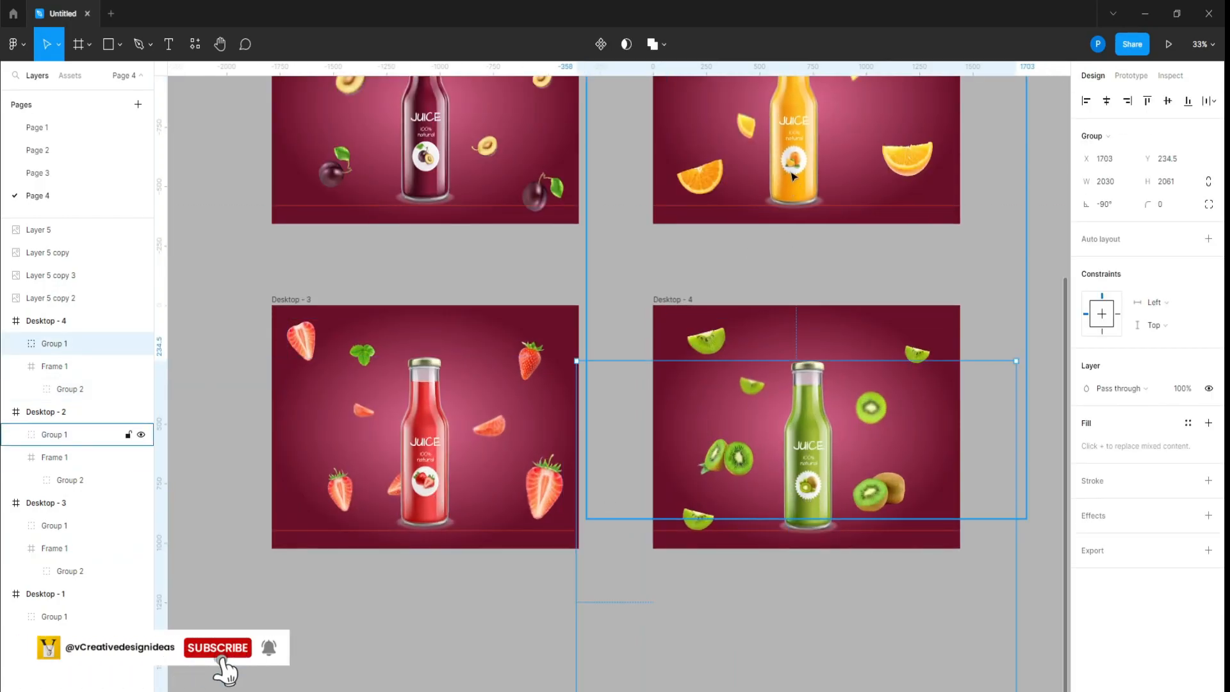
{"action": "left_click_drag", "start_coordinate": [781, 167], "coordinate": [788, 167]}
{"action": "left_click", "coordinate": [1106, 101]}
{"action": "left_click", "coordinate": [1047, 190]}
{"action": "left_click", "coordinate": [808, 449]}
{"action": "left_click", "coordinate": [1106, 101]}
{"action": "left_click", "coordinate": [1021, 224]}
Nudge the bottle groups in Desktop - 1, Desktop - 2 and Desktop - 4 sideways to fine-tune each bottle's horizontal position
{"action": "scroll", "coordinate": [688, 481], "scroll_direction": "down", "scroll_amount": 3}
{"action": "scroll", "coordinate": [760, 321], "scroll_direction": "up", "scroll_amount": 2}
{"action": "left_click_drag", "start_coordinate": [738, 310], "coordinate": [758, 309]}
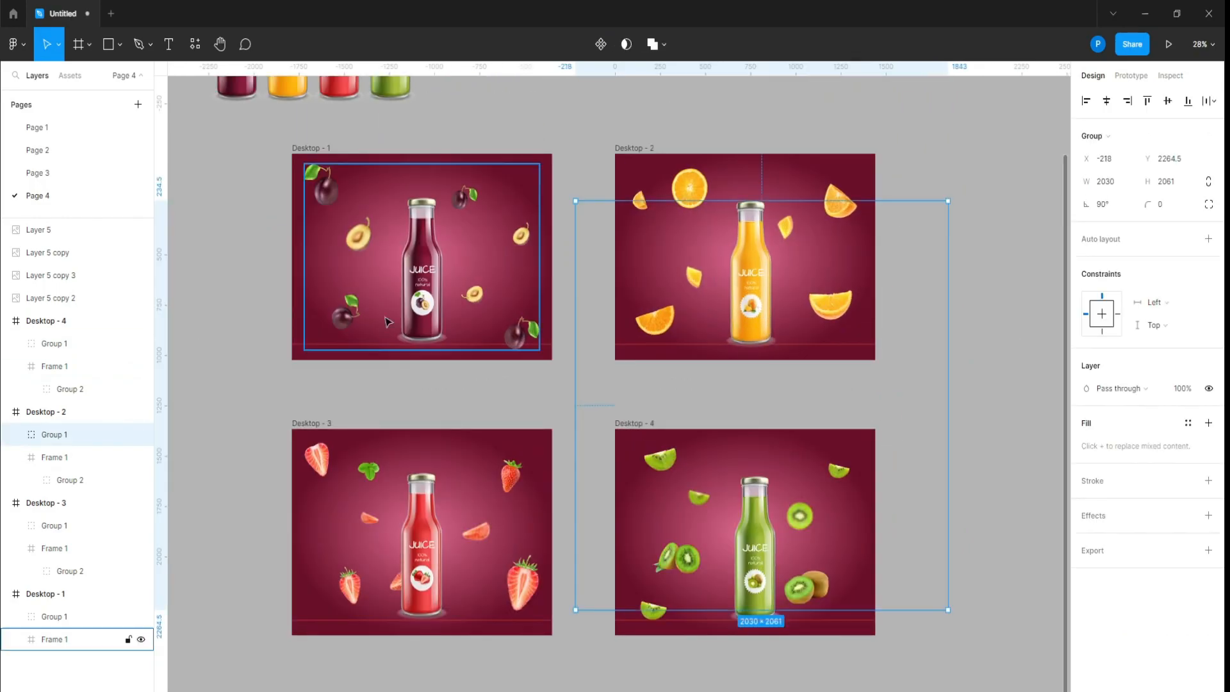
{"action": "left_click_drag", "start_coordinate": [422, 291], "coordinate": [416, 292]}
{"action": "left_click", "coordinate": [749, 570]}
{"action": "left_click", "coordinate": [907, 452]}
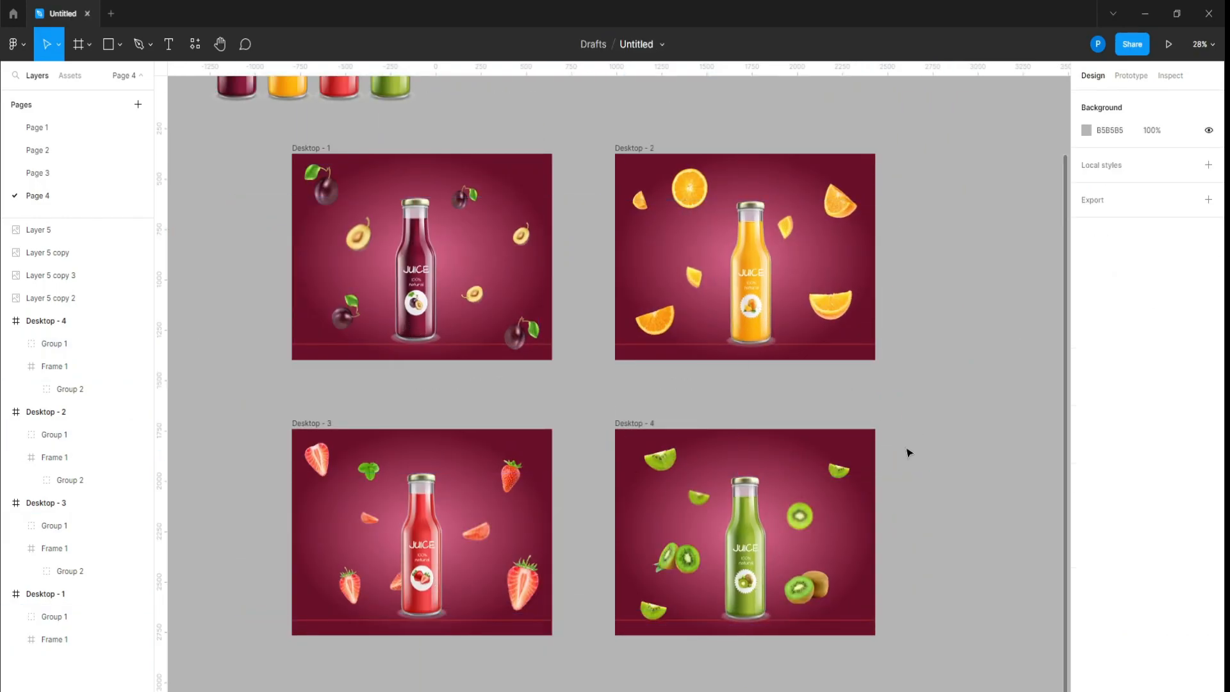
Add a Poppins SemiBold size 48 text block on the canvas beside Desktop - 1 reading BLUE PLUM, ORANGE, STRAWBERRY and KIWI on separate lines
{"action": "scroll", "coordinate": [324, 321], "scroll_direction": "up", "scroll_amount": 3}
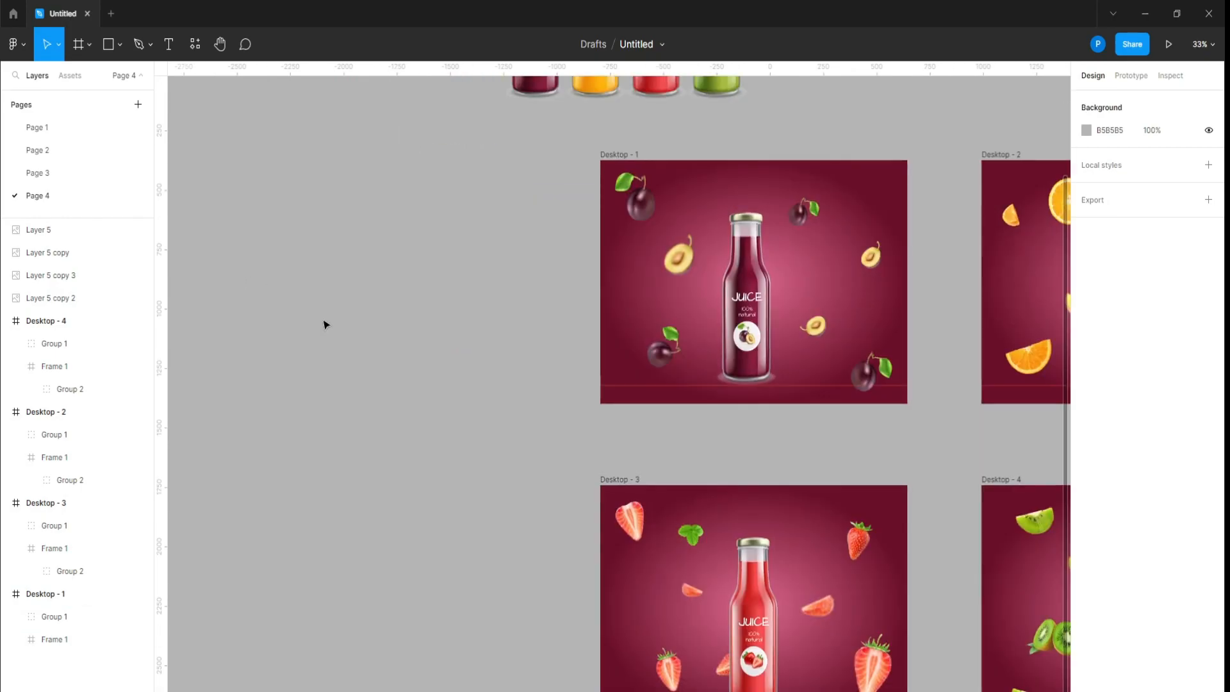
{"action": "key", "text": "t"}
{"action": "left_click", "coordinate": [355, 445]}
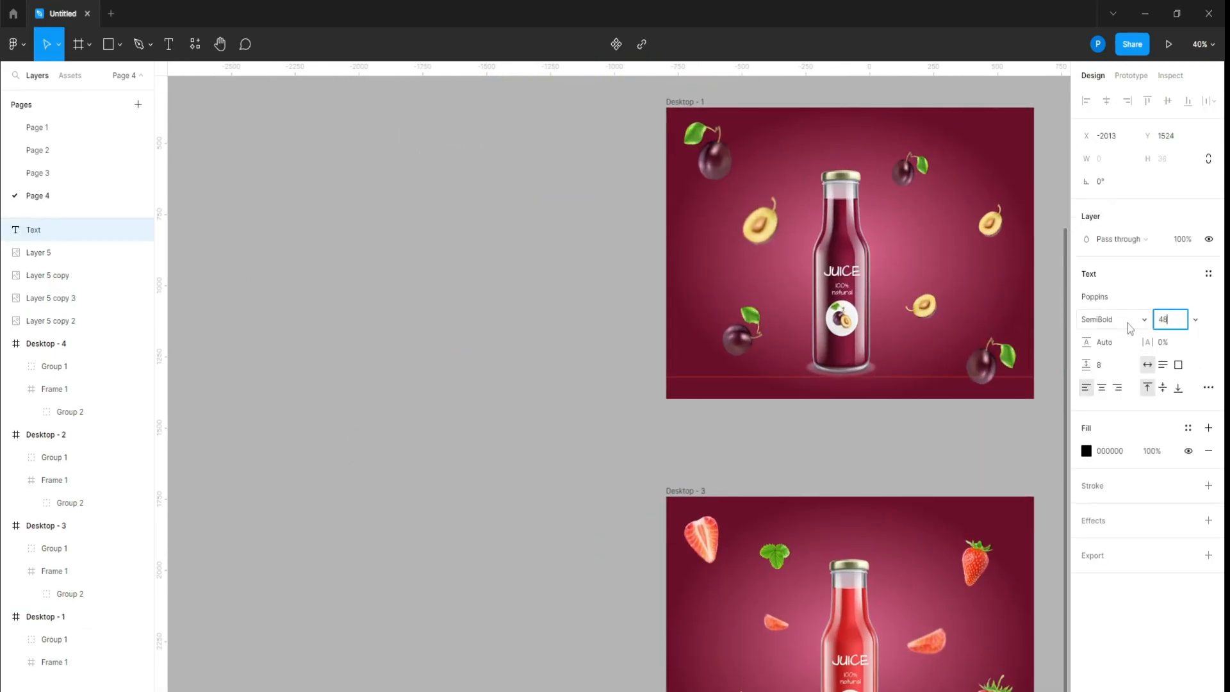
{"action": "left_click", "coordinate": [363, 462]}
{"action": "type", "text": "BLUE PLUM"}
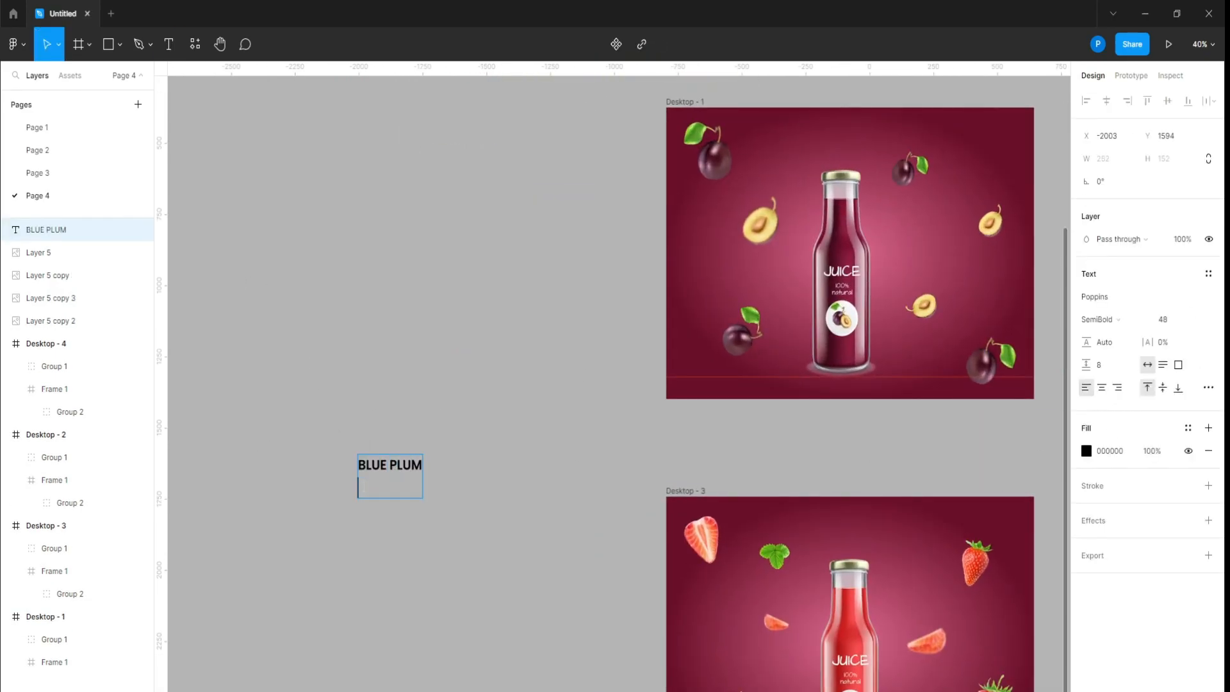
{"action": "scroll", "coordinate": [383, 279], "scroll_direction": "down", "scroll_amount": 3}
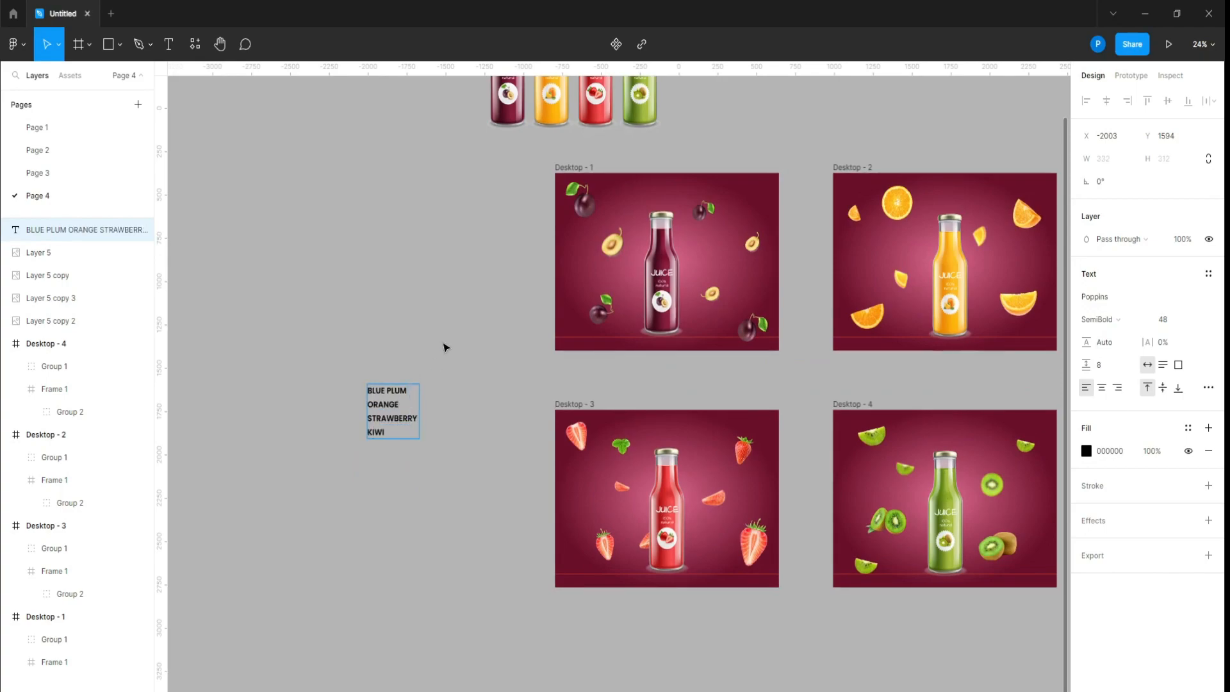
Format the flavour list at size 64 with centred lines and wrap it in its own frame
{"action": "left_click", "coordinate": [1195, 319]}
{"action": "left_click", "coordinate": [1175, 351]}
{"action": "right_click", "coordinate": [412, 356]}
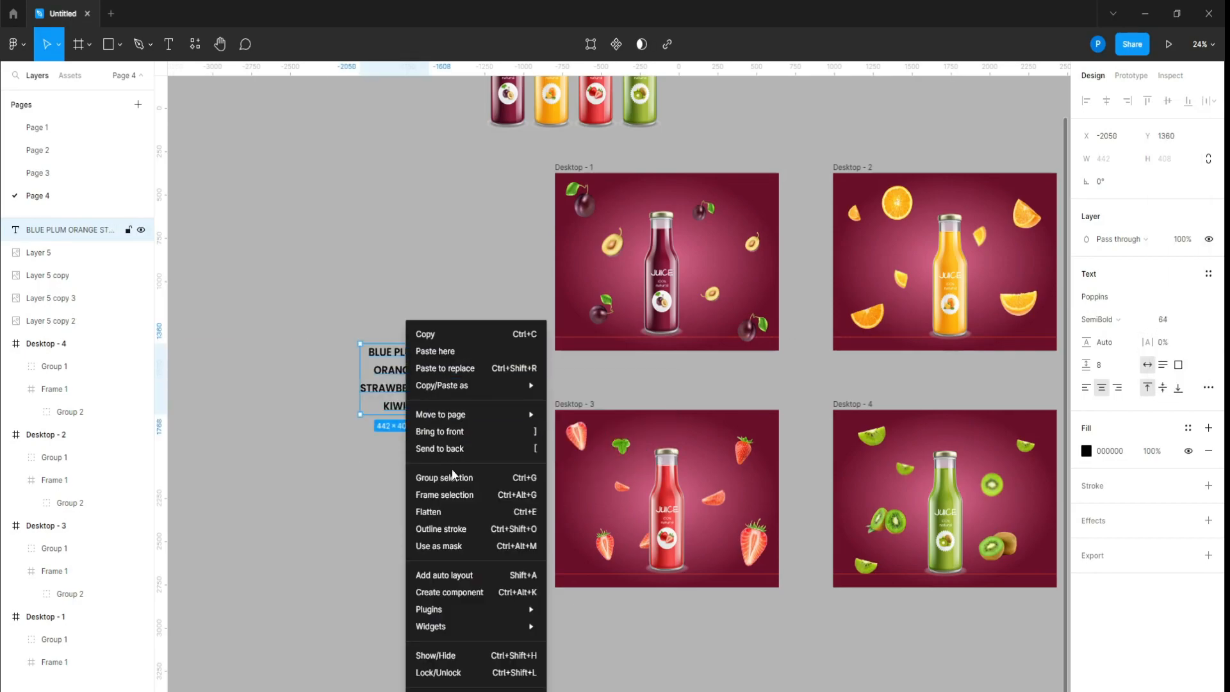
{"action": "left_click", "coordinate": [454, 498]}
{"action": "left_click", "coordinate": [437, 296]}
Set the fill of the flavour list text inside Frame 2 to white (FFFFFF)
{"action": "left_click", "coordinate": [397, 352]}
{"action": "left_click", "coordinate": [7, 230]}
{"action": "left_click", "coordinate": [54, 253]}
{"action": "left_click", "coordinate": [1086, 543]}
{"action": "left_click", "coordinate": [919, 384]}
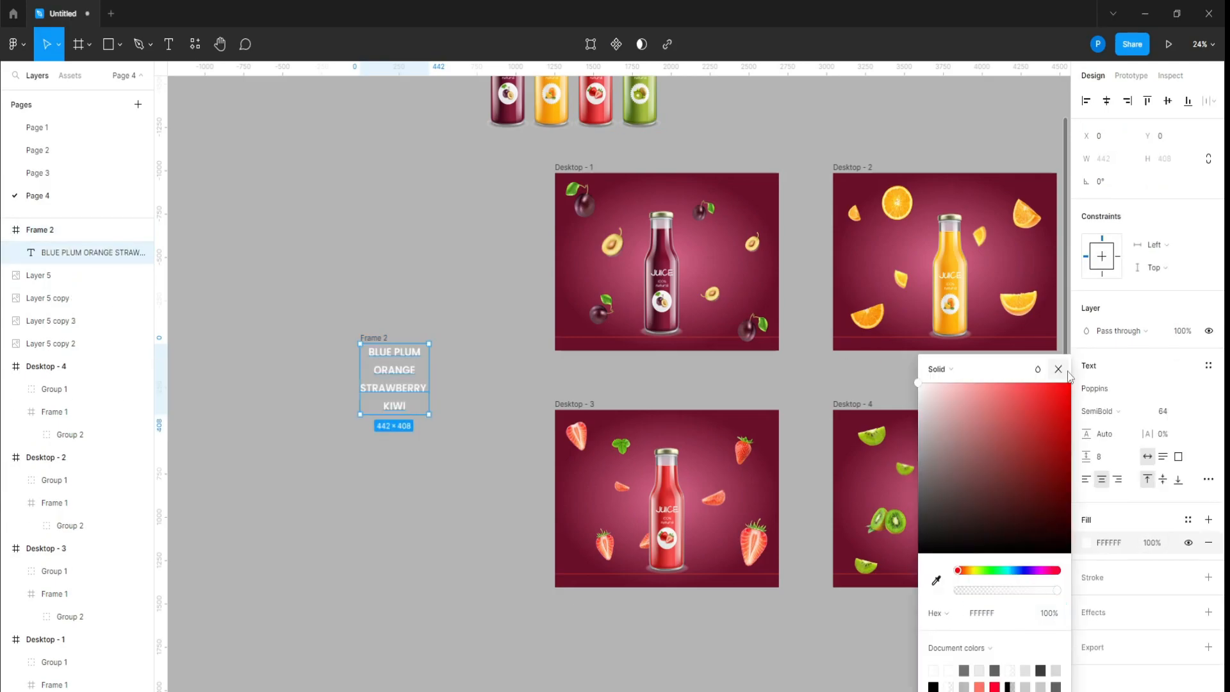
{"action": "left_click", "coordinate": [1058, 369]}
Turn on content clipping for Frame 2 and shorten it to 442 × 97 so only BLUE PLUM shows
{"action": "left_click", "coordinate": [429, 294]}
{"action": "left_click", "coordinate": [77, 232]}
{"action": "left_click", "coordinate": [1086, 226]}
{"action": "left_click", "coordinate": [464, 343]}
{"action": "scroll", "coordinate": [464, 344], "scroll_direction": "up", "scroll_amount": 4}
Move the clipped flavour title frame into the Desktop - 1 frame
{"action": "left_click_drag", "start_coordinate": [308, 337], "coordinate": [601, 337]}
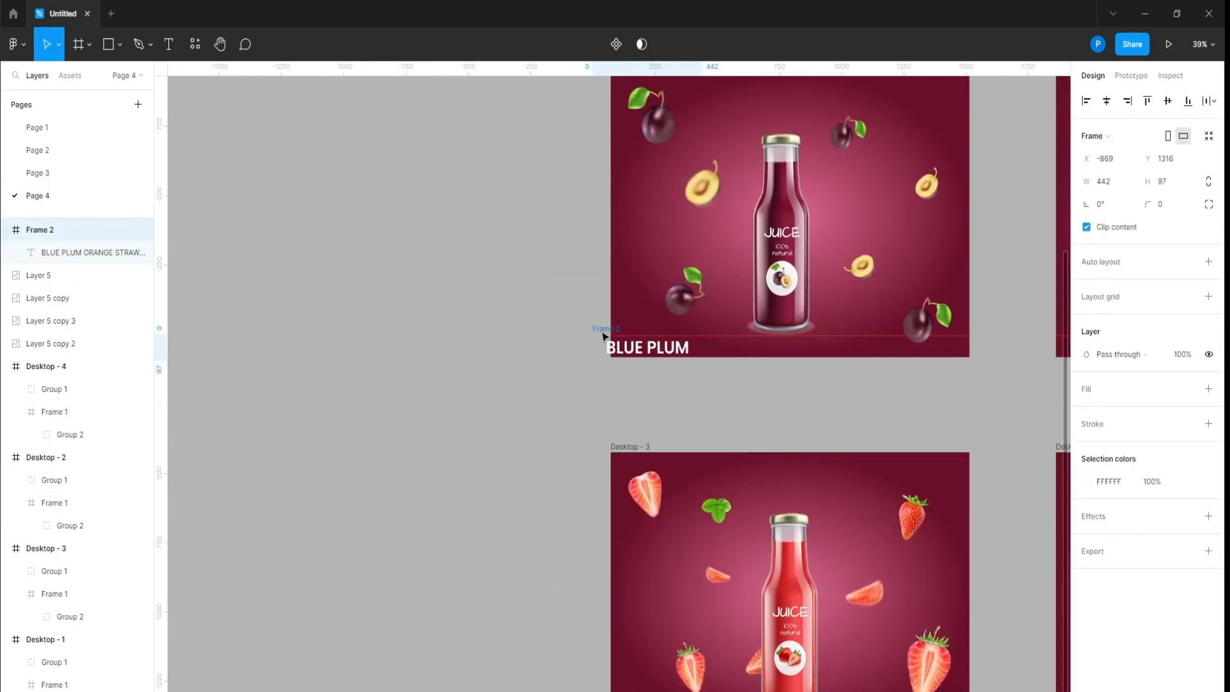
{"action": "key", "text": "ctrl+x"}
{"action": "scroll", "coordinate": [340, 525], "scroll_direction": "down", "scroll_amount": 3}
{"action": "left_click", "coordinate": [126, 594]}
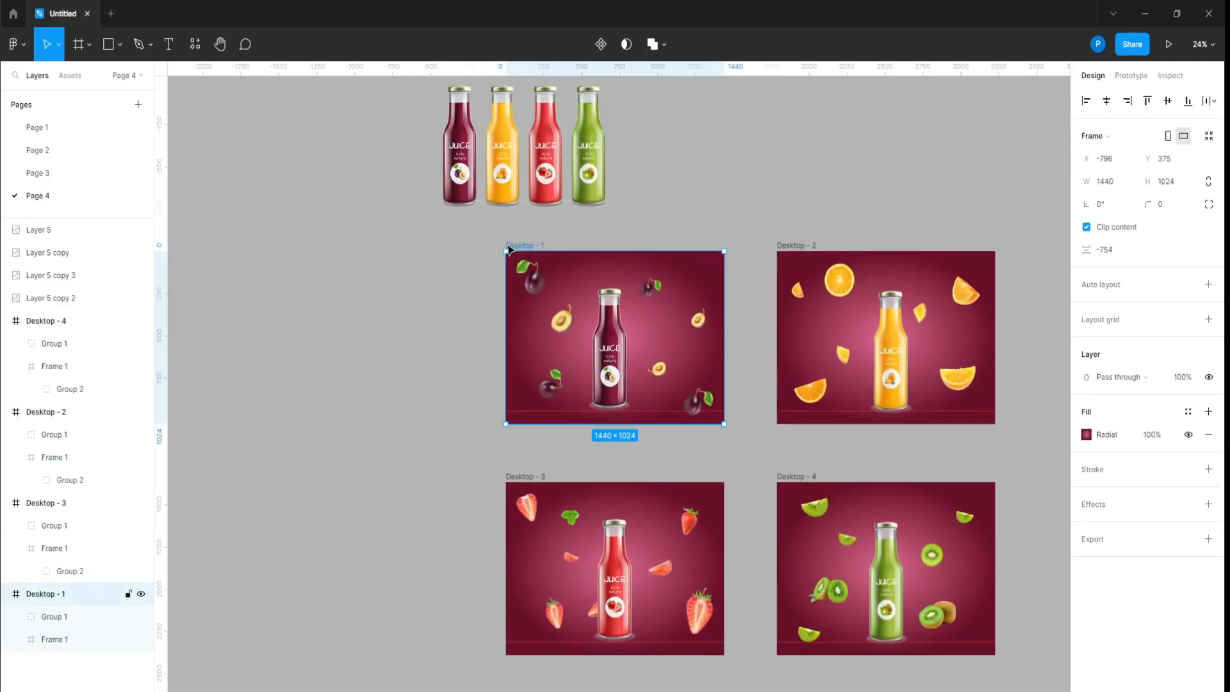
{"action": "key", "text": "ctrl+v"}
Centre the title frame horizontally in Desktop - 1 and set its text size to 40
{"action": "scroll", "coordinate": [601, 434], "scroll_direction": "up", "scroll_amount": 4}
{"action": "left_click", "coordinate": [1106, 100]}
{"action": "left_click", "coordinate": [100, 639]}
{"action": "left_click", "coordinate": [1193, 412]}
{"action": "left_click", "coordinate": [1190, 378]}
{"action": "scroll", "coordinate": [663, 380], "scroll_direction": "up", "scroll_amount": 4}
Place the title frame under the plum bottle at X 482, Y 963 and reduce its height to 49
{"action": "left_click", "coordinate": [54, 616]}
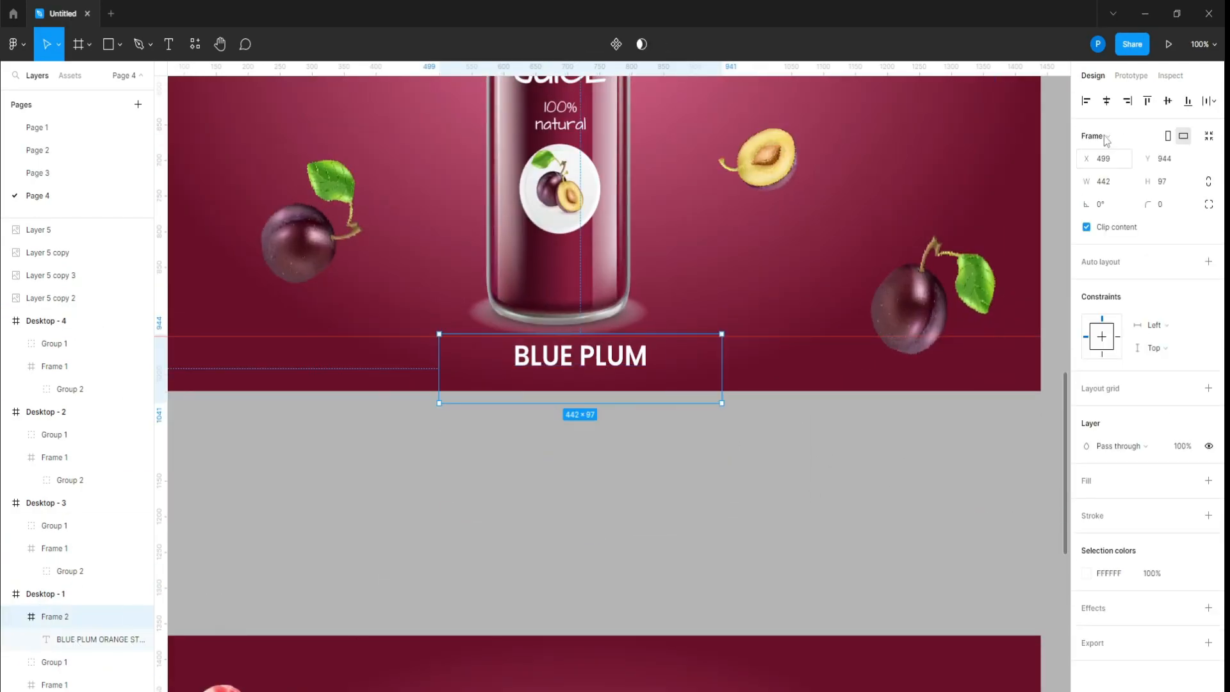
{"action": "scroll", "coordinate": [588, 371], "scroll_direction": "up", "scroll_amount": 4}
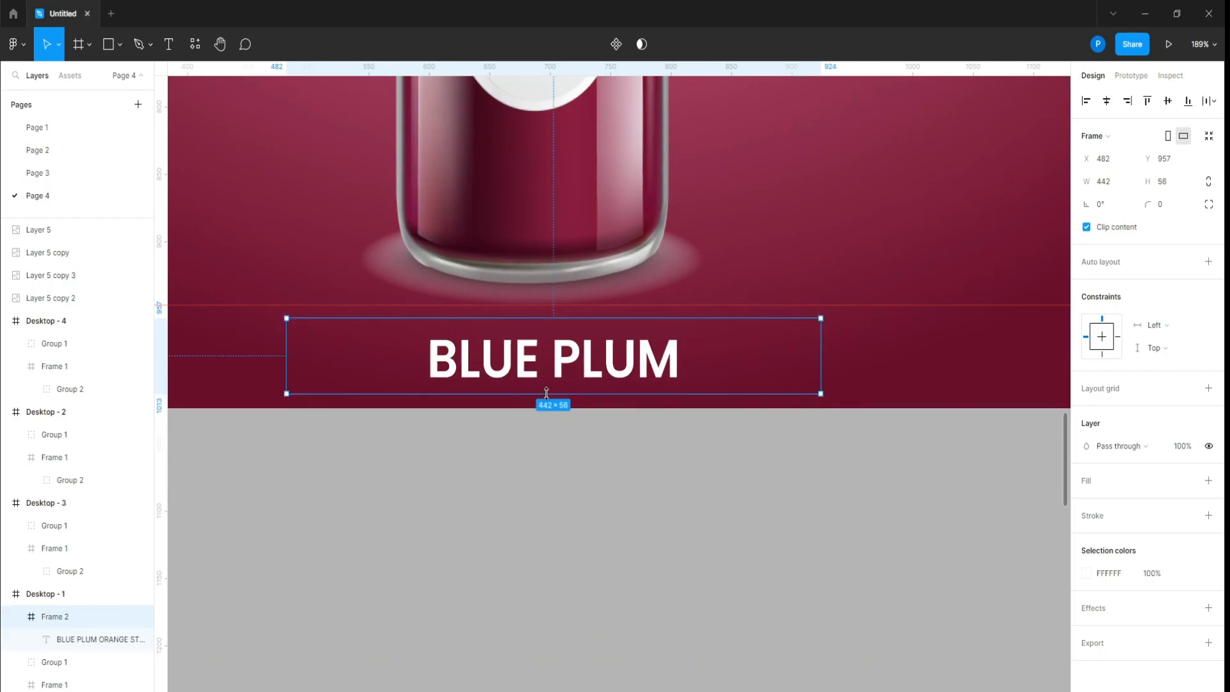
{"action": "left_click", "coordinate": [745, 512]}
{"action": "scroll", "coordinate": [420, 359], "scroll_direction": "down", "scroll_amount": 4}
{"action": "left_click", "coordinate": [424, 369]}
{"action": "scroll", "coordinate": [389, 416], "scroll_direction": "down", "scroll_amount": 5}
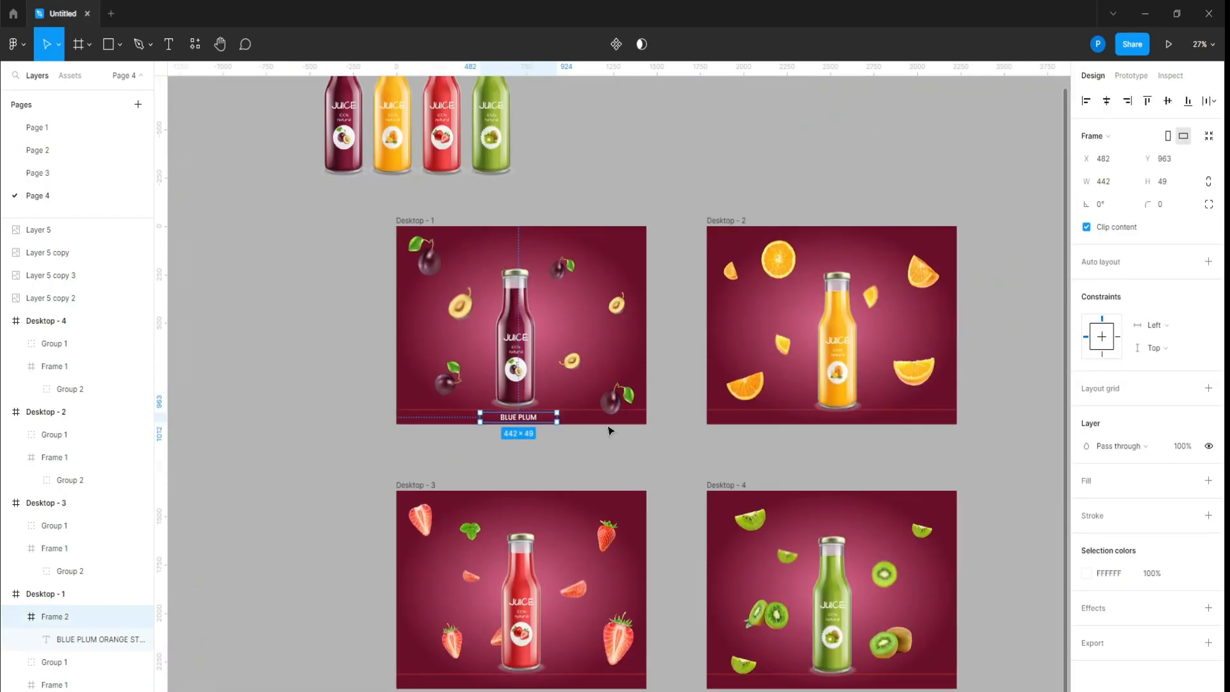
Copy the BLUE PLUM title frame into Desktop - 2, Desktop - 3 and Desktop - 4
{"action": "key", "text": "ctrl+c"}
{"action": "left_click", "coordinate": [46, 411]}
{"action": "key", "text": "ctrl+v"}
{"action": "left_click", "coordinate": [46, 547]}
{"action": "key", "text": "ctrl+v"}
{"action": "left_click", "coordinate": [46, 320]}
{"action": "key", "text": "ctrl+v"}
Shift the text inside the copied title frames to show ORANGE in Desktop - 2, STRAWBERRY in Desktop - 3 and KIWI in Desktop - 4
{"action": "scroll", "coordinate": [745, 479], "scroll_direction": "up", "scroll_amount": 4}
{"action": "double_click", "coordinate": [678, 454]}
{"action": "scroll", "coordinate": [682, 459], "scroll_direction": "up", "scroll_amount": 1}
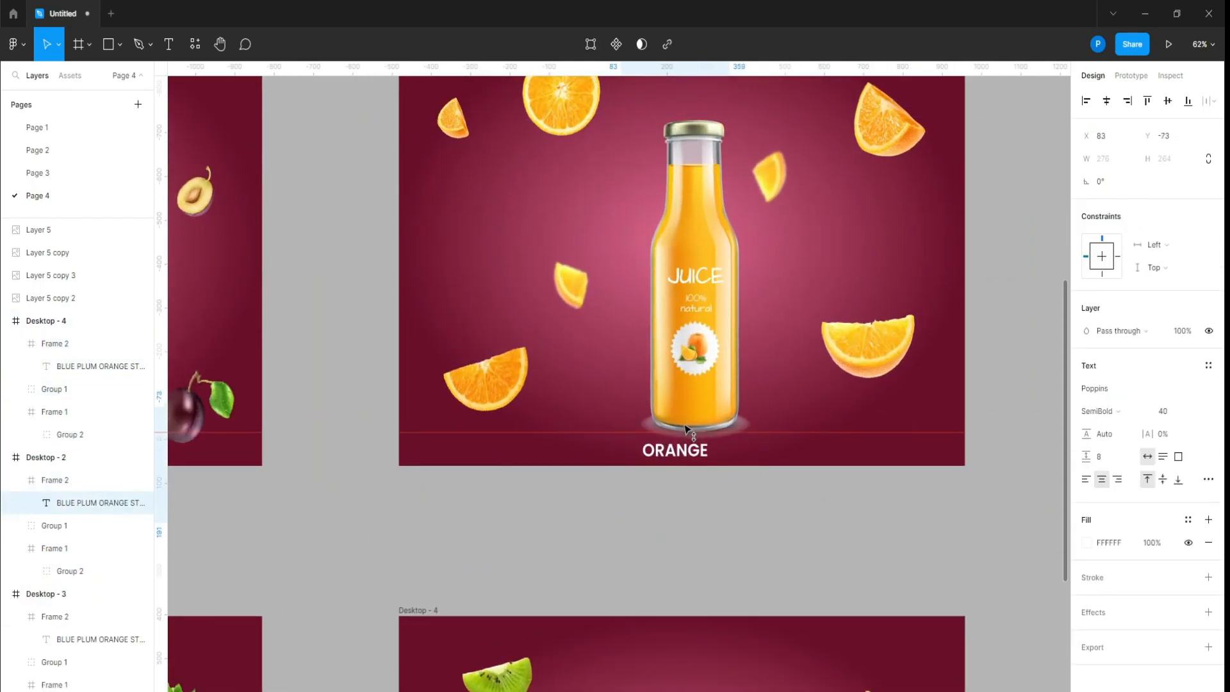
{"action": "scroll", "coordinate": [685, 426], "scroll_direction": "down", "scroll_amount": 4}
{"action": "scroll", "coordinate": [443, 670], "scroll_direction": "up", "scroll_amount": 4}
{"action": "double_click", "coordinate": [511, 647]}
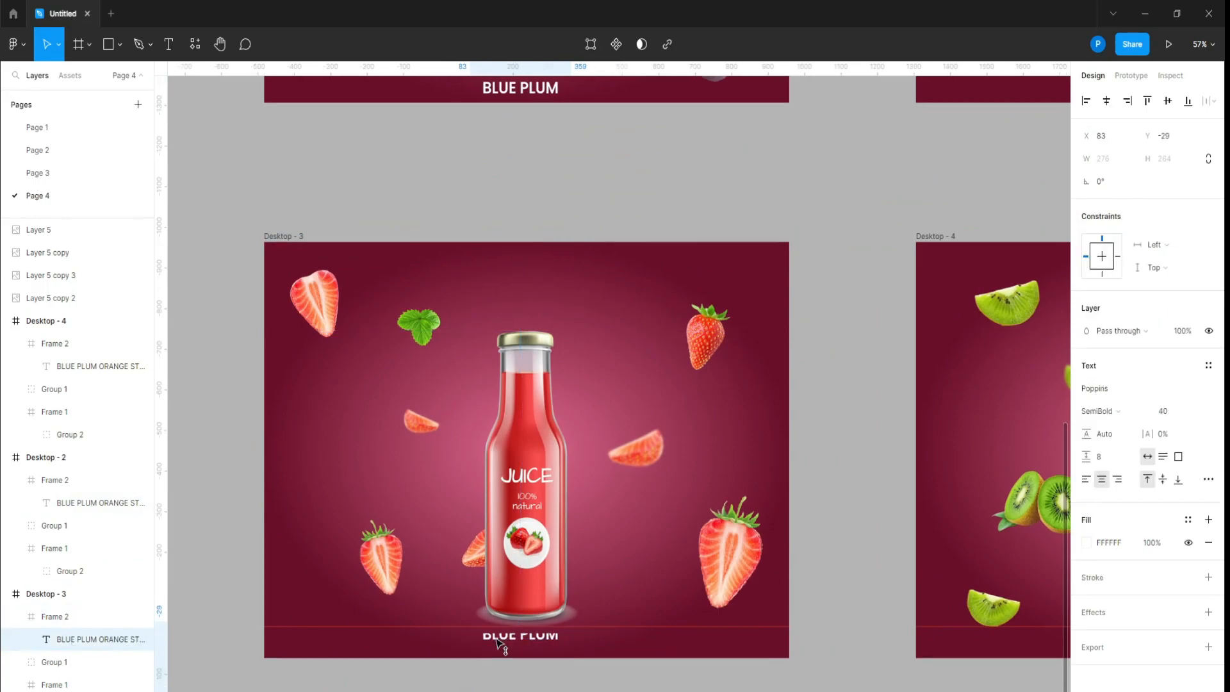
{"action": "scroll", "coordinate": [504, 596], "scroll_direction": "right", "scroll_amount": 5}
{"action": "double_click", "coordinate": [852, 594]}
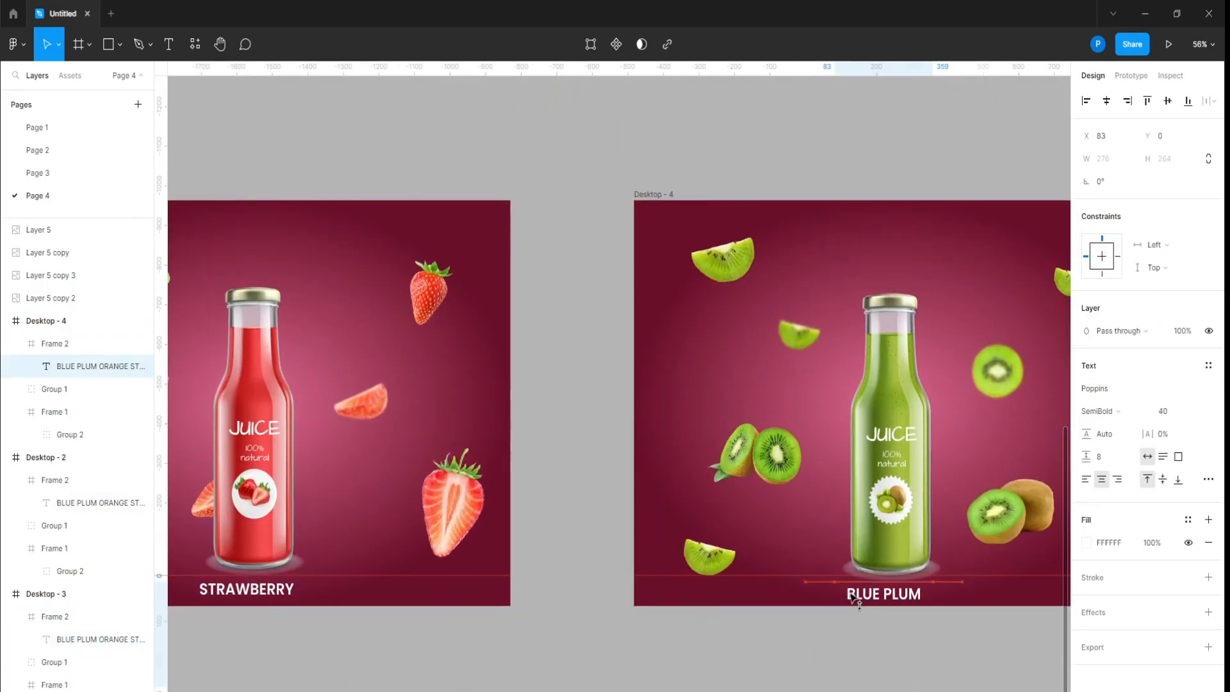
Nudge the kiwi and orange bottles slightly left to centre them above their flavour titles
{"action": "left_click_drag", "start_coordinate": [892, 500], "coordinate": [884, 499]}
{"action": "scroll", "coordinate": [727, 580], "scroll_direction": "down", "scroll_amount": 3}
{"action": "scroll", "coordinate": [813, 217], "scroll_direction": "up", "scroll_amount": 3}
{"action": "left_click_drag", "start_coordinate": [819, 270], "coordinate": [806, 270]}
{"action": "scroll", "coordinate": [774, 401], "scroll_direction": "down", "scroll_amount": 3}
Place an unclipped copy of the four-line flavour list on the canvas to the left of Desktop - 1
{"action": "left_click", "coordinate": [239, 260]}
{"action": "scroll", "coordinate": [243, 282], "scroll_direction": "up", "scroll_amount": 3}
{"action": "left_click_drag", "start_coordinate": [740, 466], "coordinate": [353, 330]}
{"action": "key", "text": "ctrl+shift+g"}
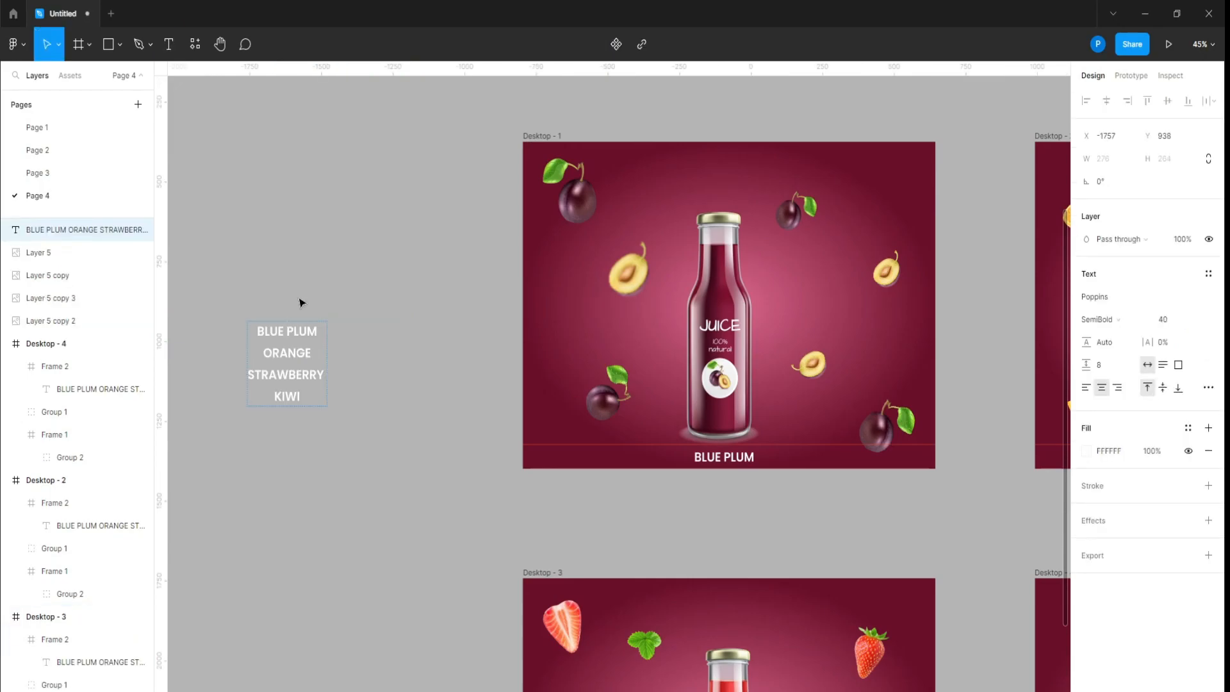
Set the copied flavour list to Regular weight with left-aligned lines
{"action": "scroll", "coordinate": [290, 328], "scroll_direction": "up", "scroll_amount": 3}
{"action": "left_click", "coordinate": [1129, 330]}
{"action": "left_click", "coordinate": [1093, 398]}
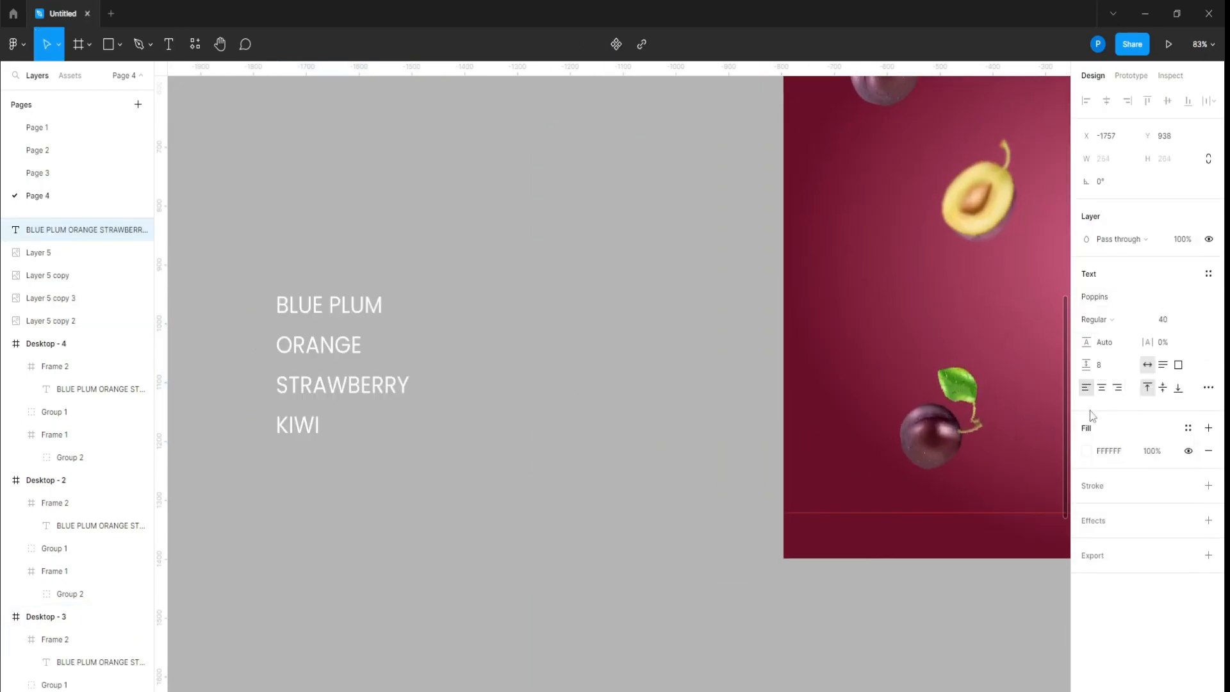
Set the copied flavour list's fill to 717375 and its paragraph spacing to 10
{"action": "left_click", "coordinate": [1086, 450]}
{"action": "left_click", "coordinate": [979, 670]}
{"action": "left_click", "coordinate": [1058, 370]}
{"action": "left_click", "coordinate": [1086, 450]}
{"action": "left_click", "coordinate": [983, 614]}
{"action": "type", "text": "717375"}
{"action": "key", "text": "Return"}
{"action": "key", "text": "Escape"}
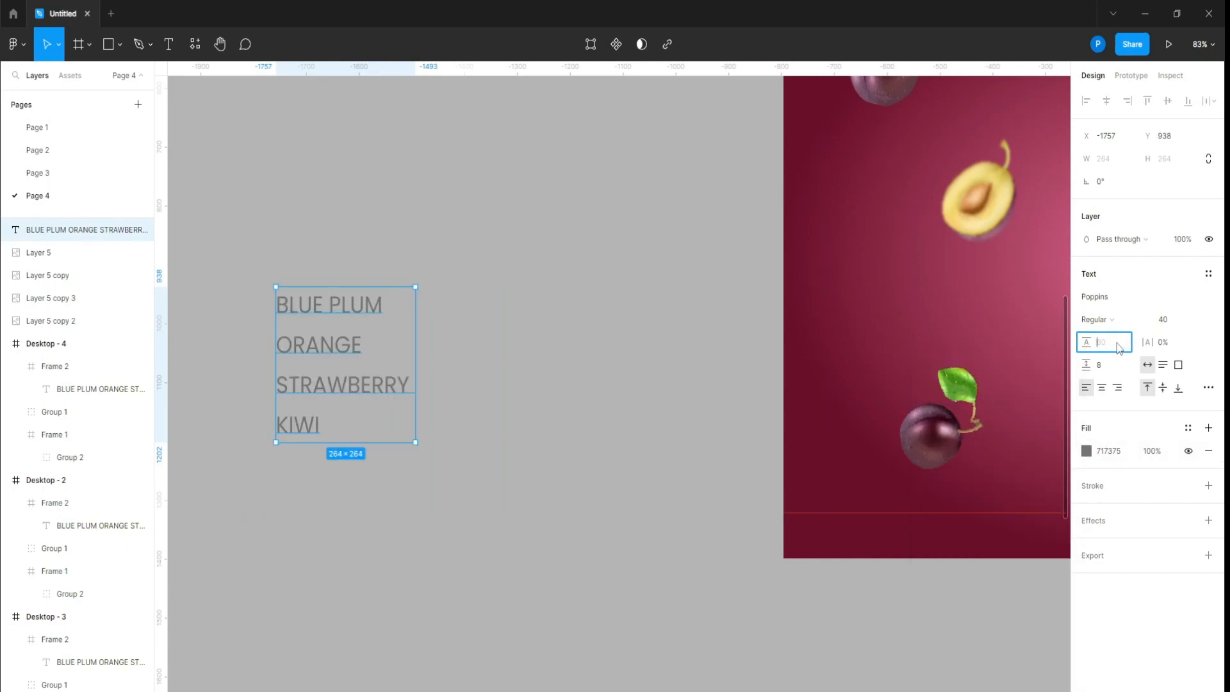
{"action": "left_click", "coordinate": [1115, 366]}
{"action": "left_click", "coordinate": [267, 311]}
Draw a rectangle about 329 × 63 at the BLUE PLUM line and send it behind the text
{"action": "scroll", "coordinate": [267, 311], "scroll_direction": "up", "scroll_amount": 5}
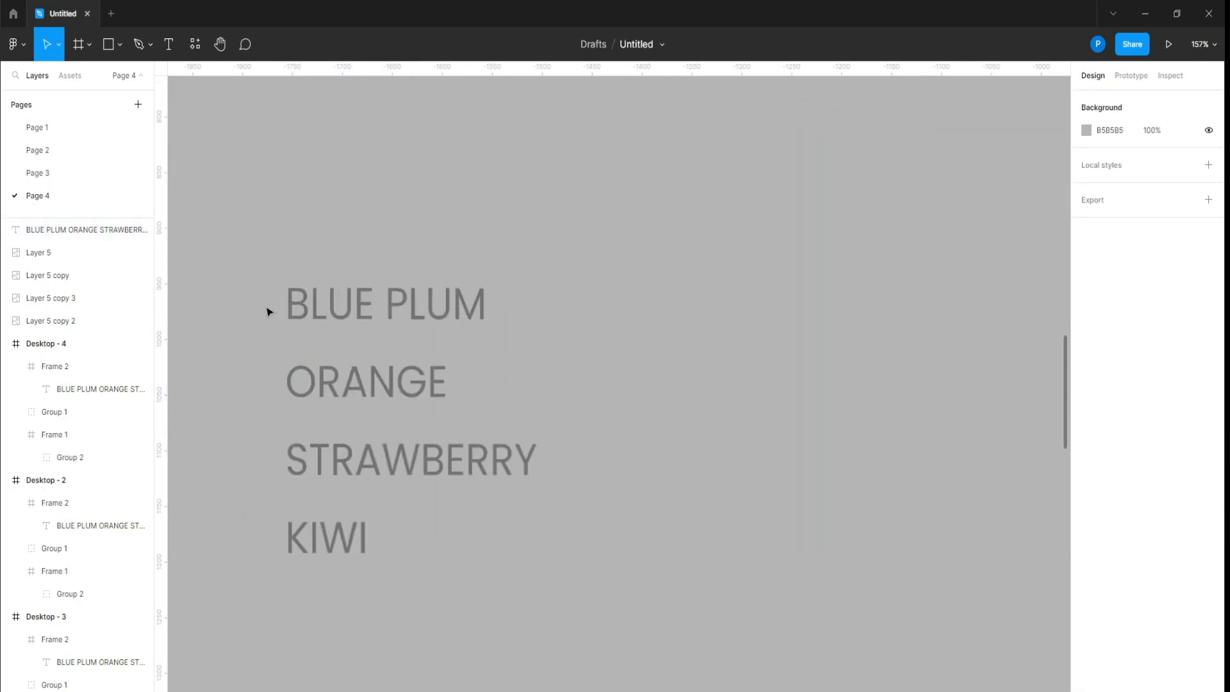
{"action": "scroll", "coordinate": [302, 311], "scroll_direction": "left", "scroll_amount": 3}
{"action": "mouse_move", "coordinate": [335, 275]}
{"action": "left_mouse_down"}
{"action": "mouse_move", "coordinate": [648, 332]}
{"action": "mouse_move", "coordinate": [662, 346]}
{"action": "left_mouse_up"}
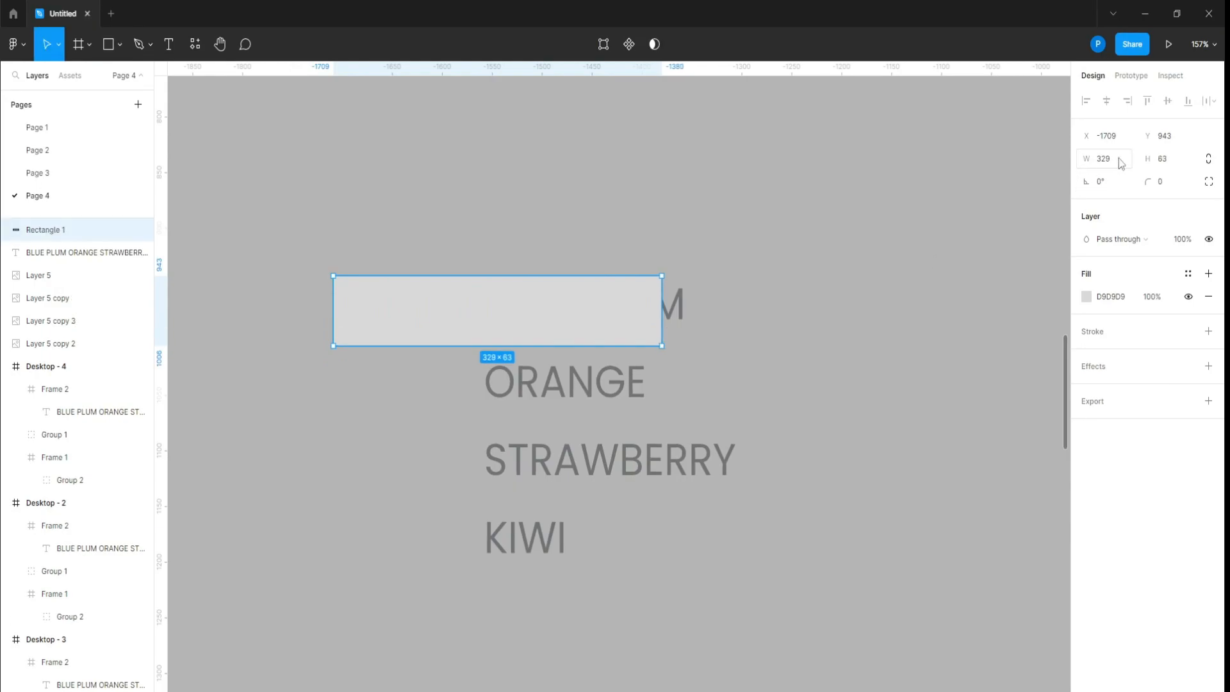
{"action": "left_click_drag", "start_coordinate": [478, 302], "coordinate": [563, 302]}
{"action": "right_click", "coordinate": [576, 303]}
{"action": "left_click", "coordinate": [610, 449]}
Shift the flavour list left to X -1599 and set its text size to 36
{"action": "left_click", "coordinate": [588, 390]}
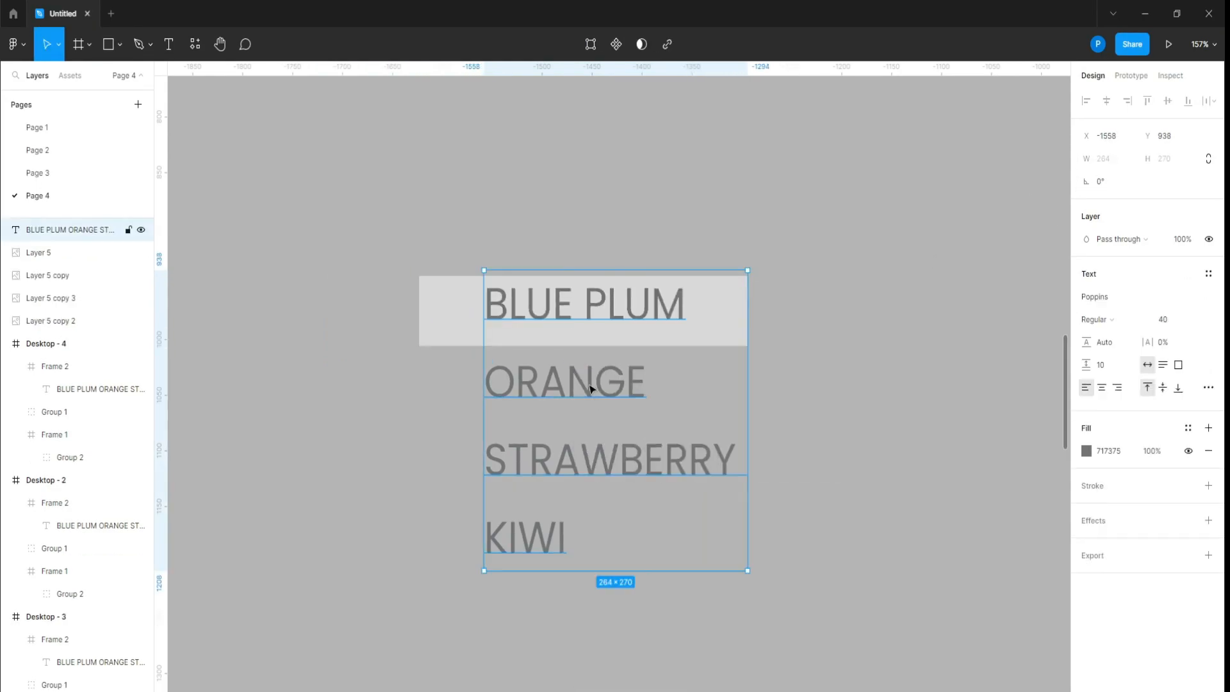
{"action": "left_click", "coordinate": [1203, 320]}
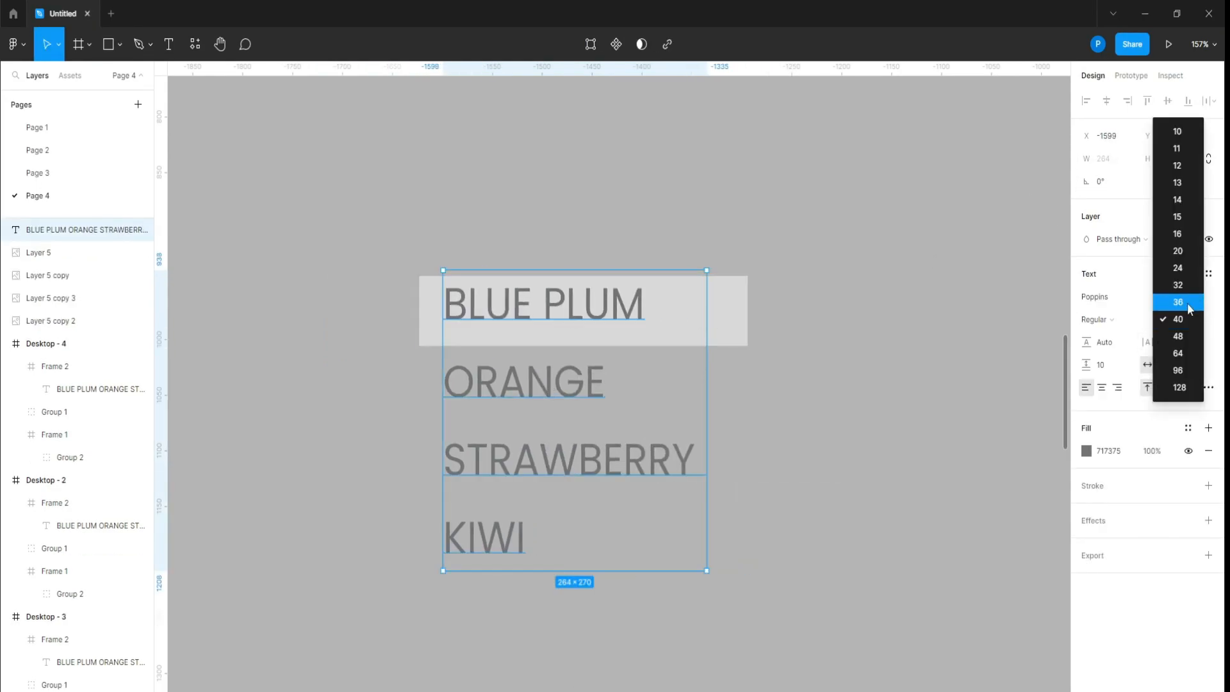
{"action": "left_click", "coordinate": [1187, 303]}
{"action": "left_click", "coordinate": [832, 306]}
Reduce the background rectangle's height to 50 and duplicate it downwards into a stack of four behind the text
{"action": "scroll", "coordinate": [516, 307], "scroll_direction": "up", "scroll_amount": 1}
{"action": "left_click", "coordinate": [721, 307]}
{"action": "left_click_drag", "start_coordinate": [670, 299], "coordinate": [731, 474], "text": "alt"}
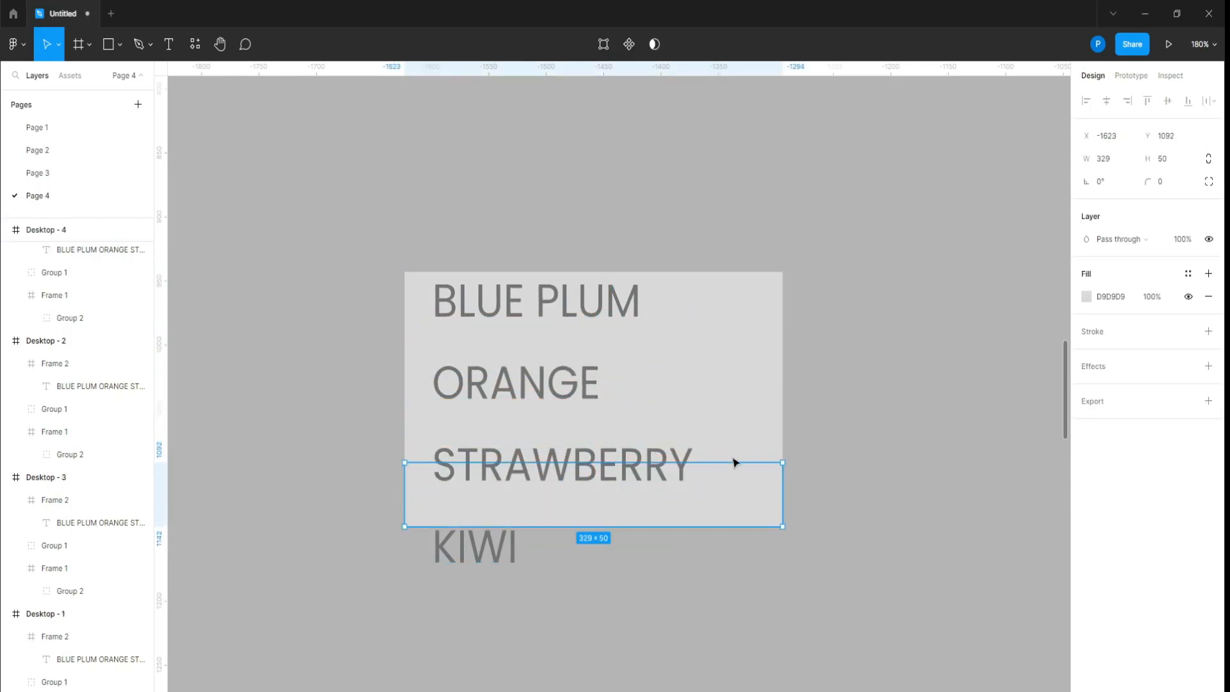
Resize the four stacked rectangles together to 271 × 241 so each one backs a flavour line
{"action": "left_click", "coordinate": [724, 431], "text": "shift"}
{"action": "left_click", "coordinate": [717, 369], "text": "shift"}
{"action": "left_click", "coordinate": [711, 307], "text": "shift"}
{"action": "left_click_drag", "start_coordinate": [613, 526], "coordinate": [602, 580]}
{"action": "left_click_drag", "start_coordinate": [782, 438], "coordinate": [716, 439]}
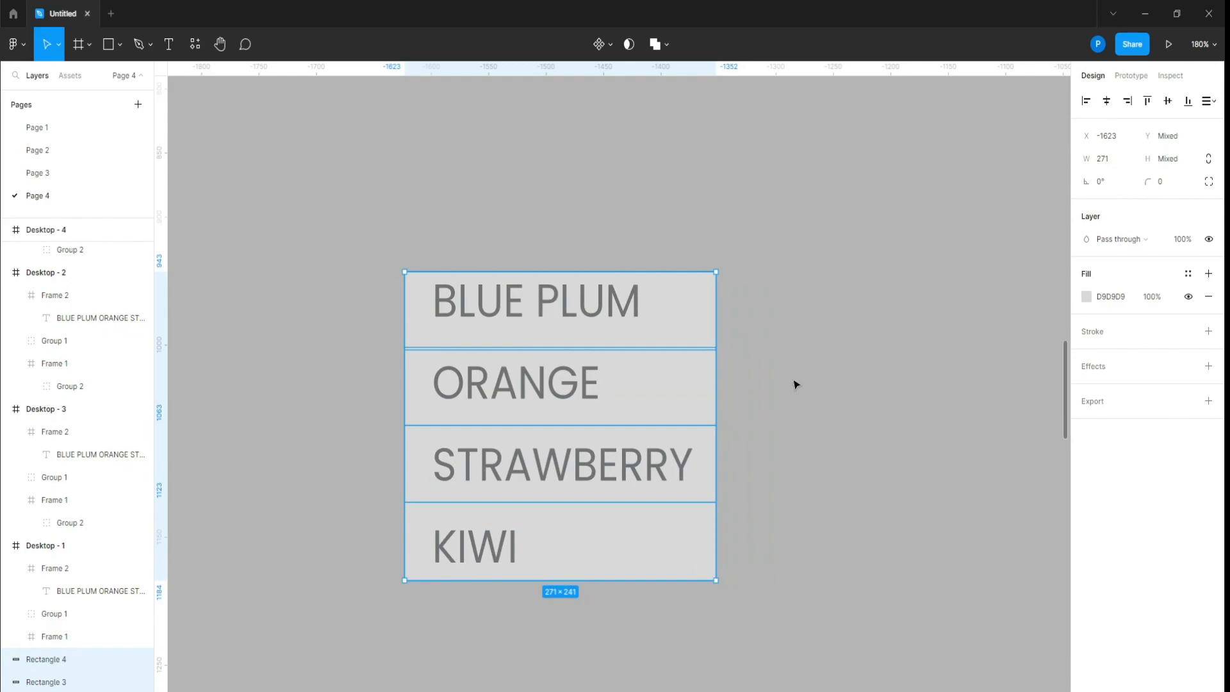
{"action": "left_click", "coordinate": [794, 384]}
Even out the vertical spacing of the four stacked rectangles
{"action": "left_click", "coordinate": [687, 418]}
{"action": "left_click_drag", "start_coordinate": [769, 256], "coordinate": [686, 545]}
{"action": "left_click_drag", "start_coordinate": [364, 219], "coordinate": [407, 612]}
{"action": "left_click", "coordinate": [1211, 103]}
{"action": "left_click", "coordinate": [1038, 171]}
{"action": "left_click", "coordinate": [961, 193]}
Fine-tune the edges of the stacked rectangles so adjoining rows meet without gaps
{"action": "left_click", "coordinate": [705, 308]}
{"action": "scroll", "coordinate": [714, 300], "scroll_direction": "up", "scroll_amount": 5, "text": "ctrl"}
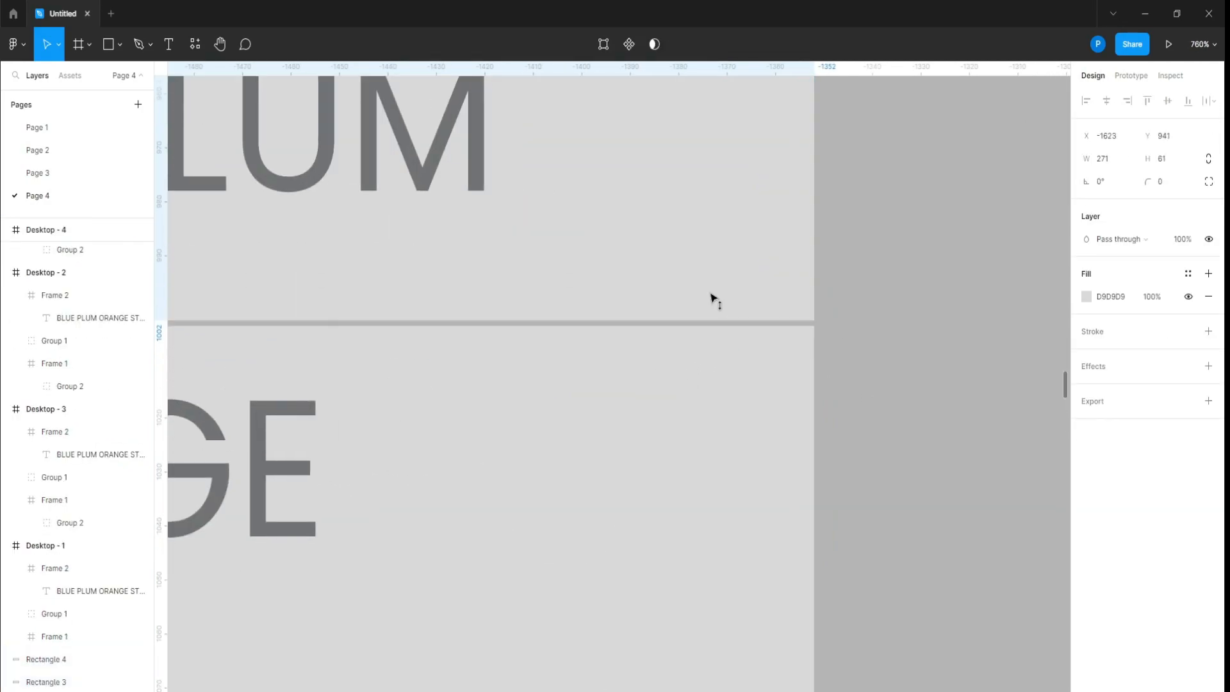
{"action": "scroll", "coordinate": [713, 300], "scroll_direction": "down", "scroll_amount": 5, "text": "ctrl"}
{"action": "left_click", "coordinate": [741, 522]}
{"action": "scroll", "coordinate": [763, 584], "scroll_direction": "up", "scroll_amount": 5, "text": "ctrl"}
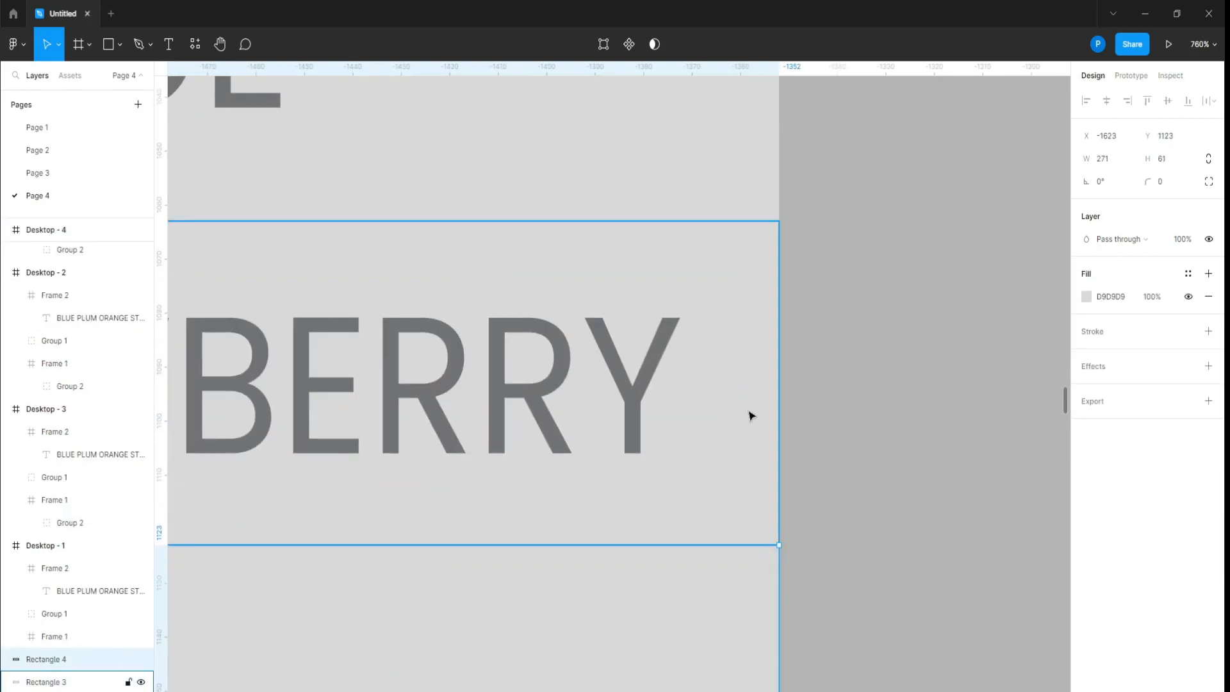
{"action": "scroll", "coordinate": [761, 316], "scroll_direction": "down", "scroll_amount": 4, "text": "ctrl"}
Reposition the flavour list over the rectangles at X -1606, Y 941 and group the text with them
{"action": "left_click", "coordinate": [591, 342]}
{"action": "left_click_drag", "start_coordinate": [480, 201], "coordinate": [467, 203]}
{"action": "scroll", "coordinate": [312, 179], "scroll_direction": "down", "scroll_amount": 3, "text": "ctrl"}
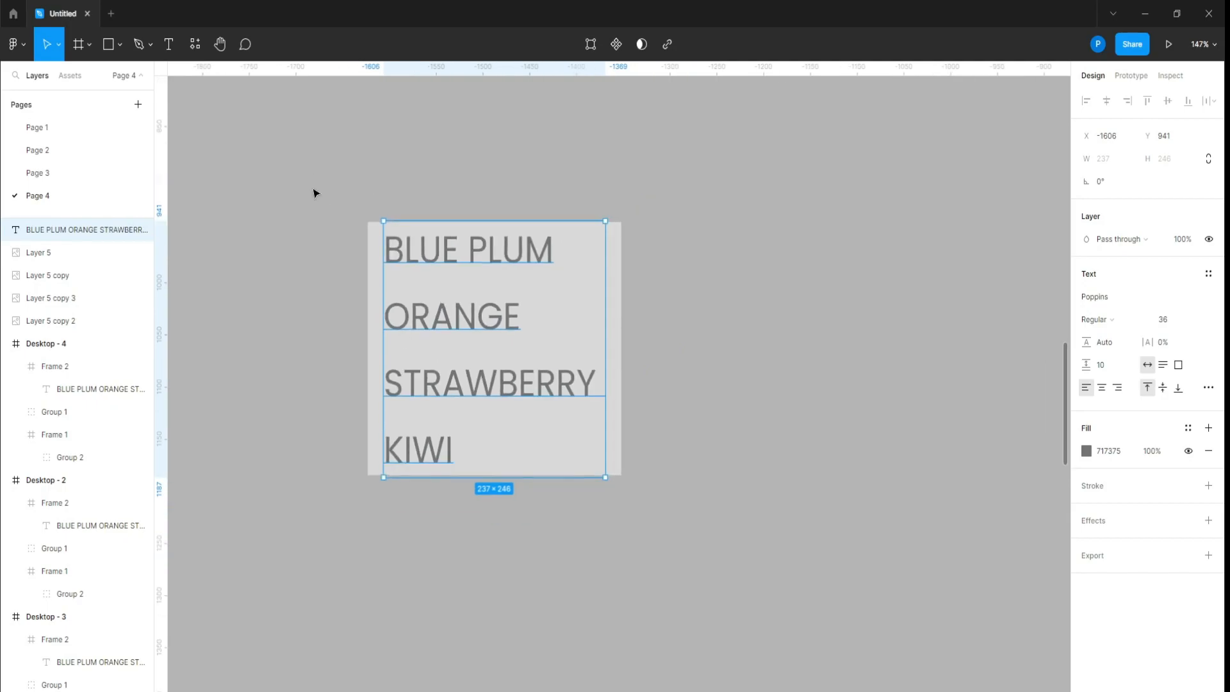
{"action": "left_click_drag", "start_coordinate": [311, 179], "coordinate": [577, 448]}
{"action": "right_click", "coordinate": [519, 286]}
{"action": "left_click", "coordinate": [556, 461]}
Move the flavour menu group into Desktop - 1 and align it to the frame's left edge at X 0, Y 423
{"action": "scroll", "coordinate": [327, 400], "scroll_direction": "down", "scroll_amount": 7, "text": "ctrl"}
{"action": "left_click_drag", "start_coordinate": [384, 406], "coordinate": [615, 362]}
{"action": "left_click", "coordinate": [1107, 100]}
{"action": "left_click", "coordinate": [1086, 101]}
{"action": "left_click", "coordinate": [746, 294]}
Change the flavour menu rectangles' fill to white (FFFFFF)
{"action": "scroll", "coordinate": [744, 293], "scroll_direction": "up", "scroll_amount": 4, "text": "ctrl"}
{"action": "left_click", "coordinate": [453, 335]}
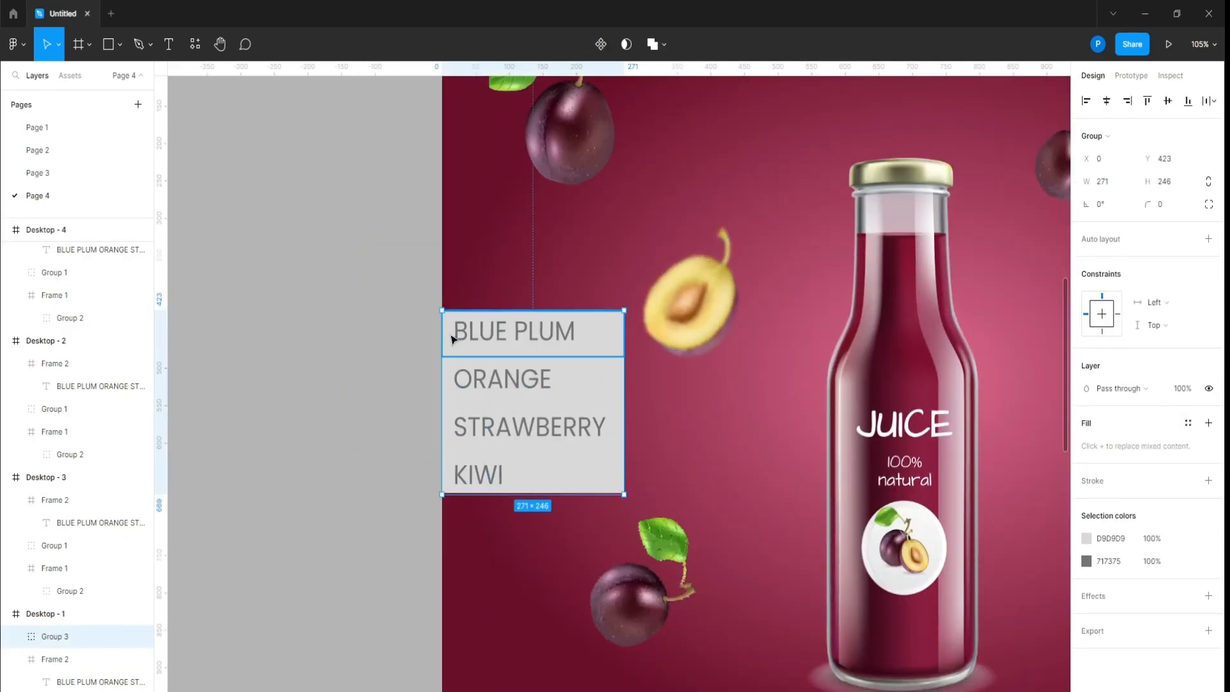
{"action": "double_click", "coordinate": [453, 335]}
{"action": "key", "text": "ctrl+z"}
{"action": "left_click", "coordinate": [1086, 538]}
{"action": "left_click_drag", "start_coordinate": [956, 439], "coordinate": [907, 381]}
{"action": "left_click", "coordinate": [325, 332]}
Copy the flavour menu group from Desktop - 1 into Desktop - 2, Desktop - 3 and Desktop - 4
{"action": "scroll", "coordinate": [323, 330], "scroll_direction": "down", "scroll_amount": 4, "text": "ctrl"}
{"action": "left_click", "coordinate": [387, 343]}
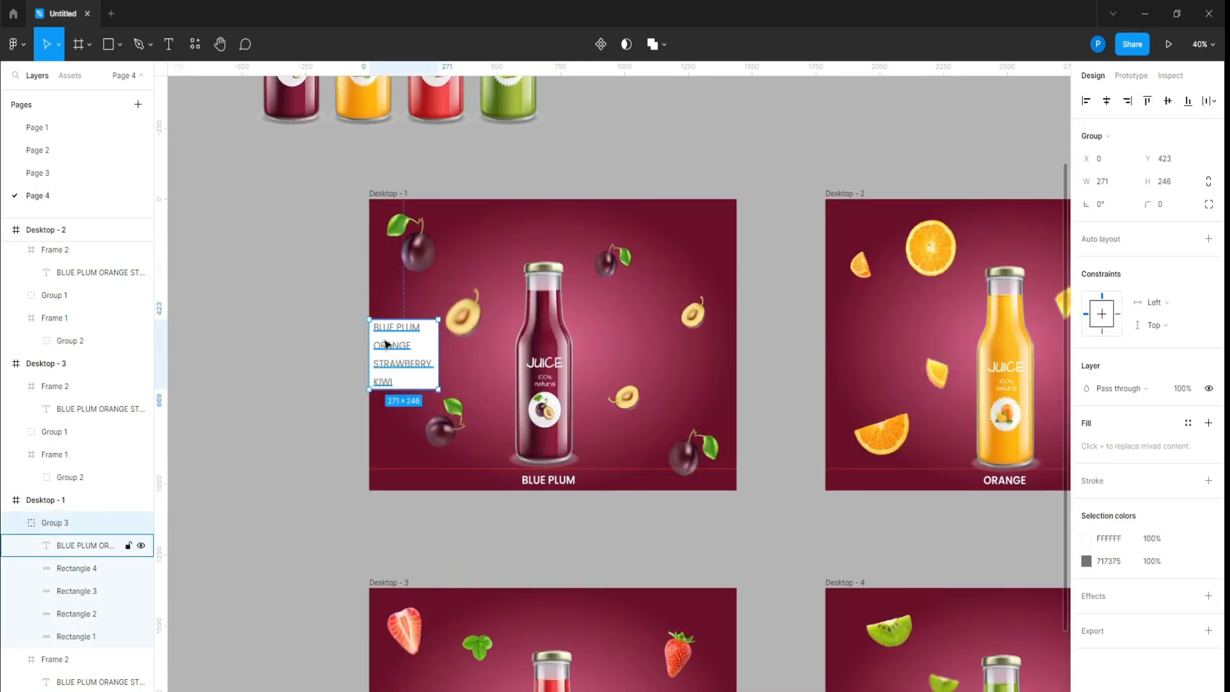
{"action": "key", "text": "ctrl+c"}
{"action": "scroll", "coordinate": [392, 306], "scroll_direction": "down", "scroll_amount": 2, "text": "ctrl"}
{"action": "left_click", "coordinate": [727, 219]}
{"action": "key", "text": "ctrl+v"}
{"action": "left_click", "coordinate": [394, 508]}
{"action": "key", "text": "ctrl+v"}
{"action": "left_click", "coordinate": [720, 508]}
{"action": "key", "text": "ctrl+v"}
In Desktop - 1's menu, widen the rectangle behind BLUE PLUM and set that line to SemiBold
{"action": "scroll", "coordinate": [384, 326], "scroll_direction": "up", "scroll_amount": 6, "text": "ctrl"}
{"action": "left_click", "coordinate": [565, 315], "text": "ctrl"}
{"action": "double_click", "coordinate": [441, 314]}
{"action": "triple_click", "coordinate": [440, 314]}
{"action": "left_click", "coordinate": [1142, 412]}
{"action": "left_click", "coordinate": [1134, 446]}
Recolour the BLUE PLUM menu line with the dark plum sampled from Desktop - 1's background
{"action": "left_click", "coordinate": [1086, 543]}
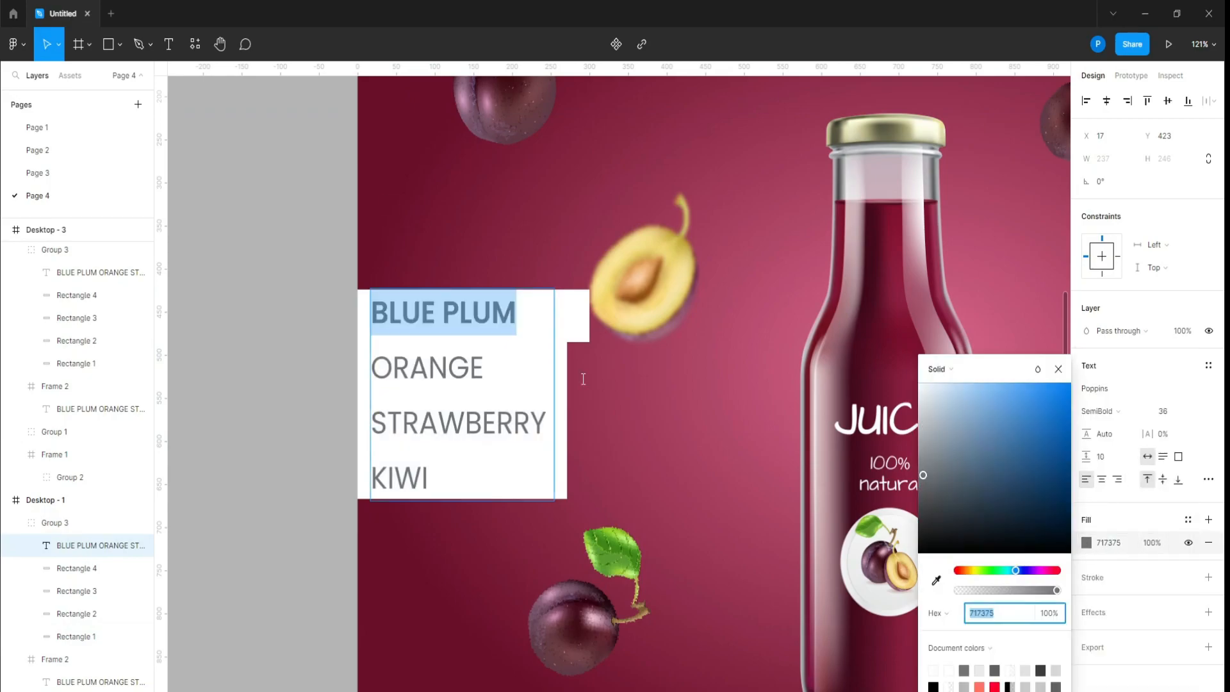
{"action": "key", "text": "i"}
{"action": "left_click", "coordinate": [371, 159]}
{"action": "key", "text": "Escape"}
In Desktop - 2's menu, widen the rectangle behind ORANGE and set that line to SemiBold
{"action": "scroll", "coordinate": [287, 296], "scroll_direction": "down", "scroll_amount": 4, "text": "ctrl"}
{"action": "scroll", "coordinate": [949, 303], "scroll_direction": "up", "scroll_amount": 3, "text": "ctrl"}
{"action": "left_click", "coordinate": [747, 344], "text": "ctrl"}
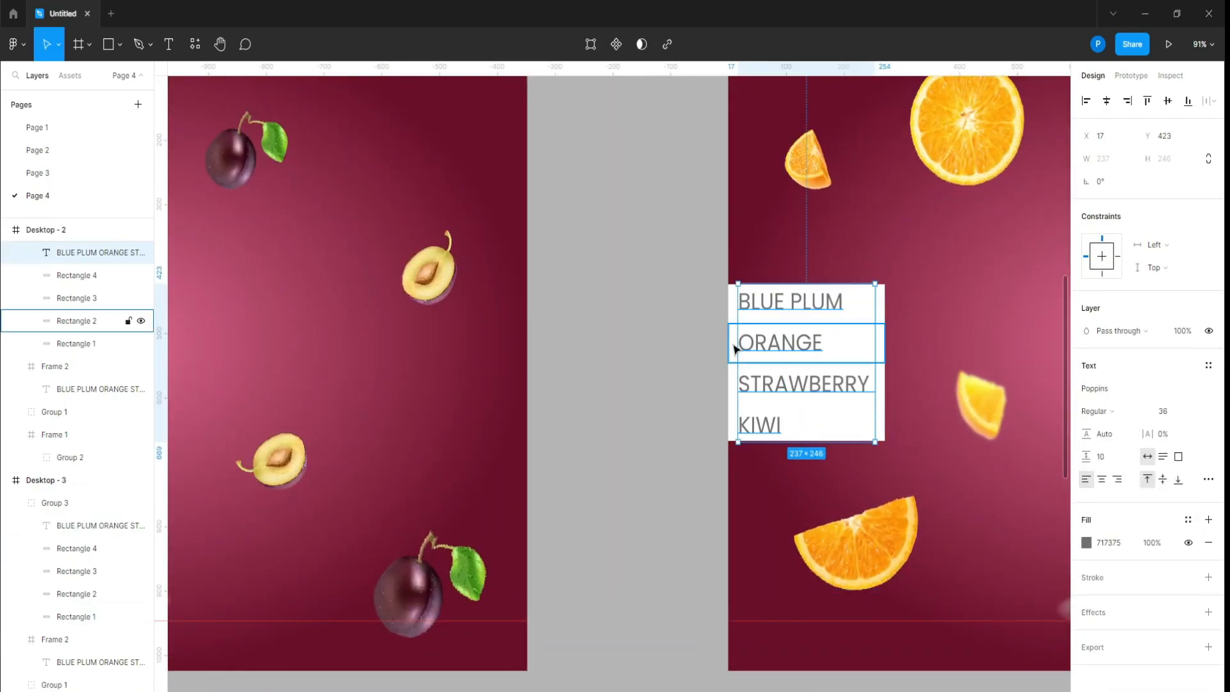
{"action": "left_click", "coordinate": [1118, 160]}
{"action": "double_click", "coordinate": [823, 343]}
{"action": "left_click", "coordinate": [1144, 411]}
{"action": "left_click", "coordinate": [1121, 448]}
{"action": "left_click", "coordinate": [1087, 542]}
{"action": "key", "text": "Escape"}
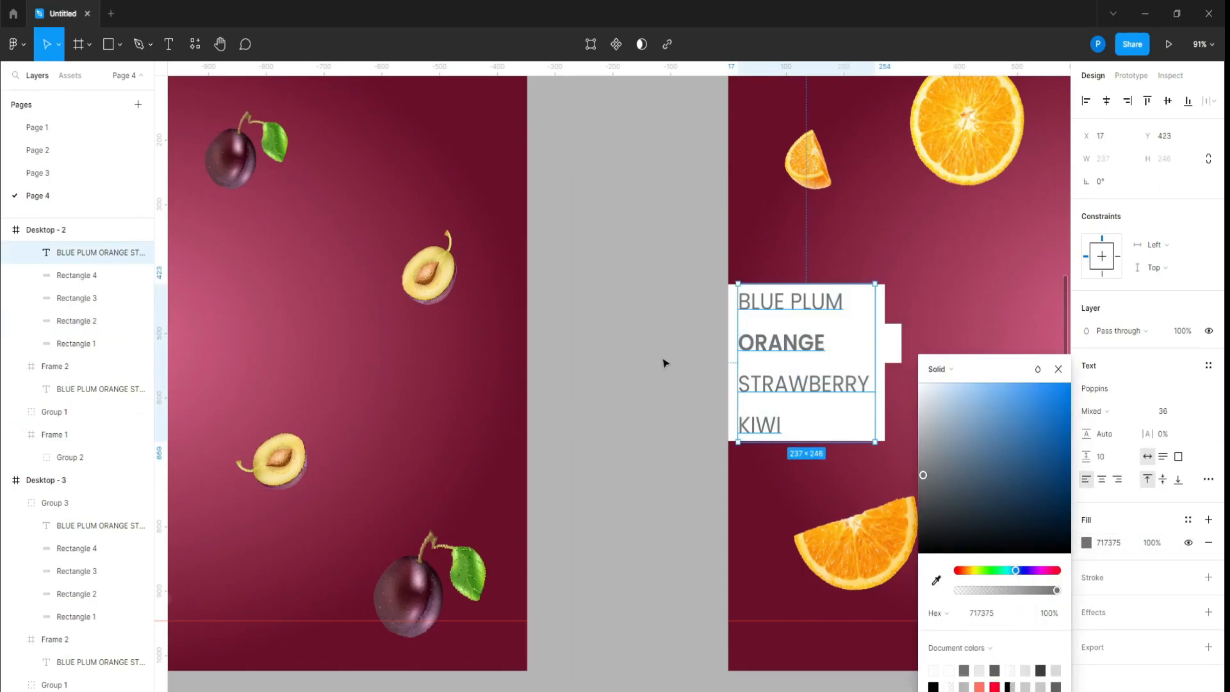
Recolour Desktop - 2's radial background with orange sampled from the juice bottle on both stops, lightening the centre stop
{"action": "scroll", "coordinate": [570, 309], "scroll_direction": "down", "scroll_amount": 5}
{"action": "left_click", "coordinate": [929, 255]}
{"action": "scroll", "coordinate": [935, 257], "scroll_direction": "up", "scroll_amount": 2}
{"action": "left_click", "coordinate": [468, 193]}
{"action": "left_click", "coordinate": [1086, 412]}
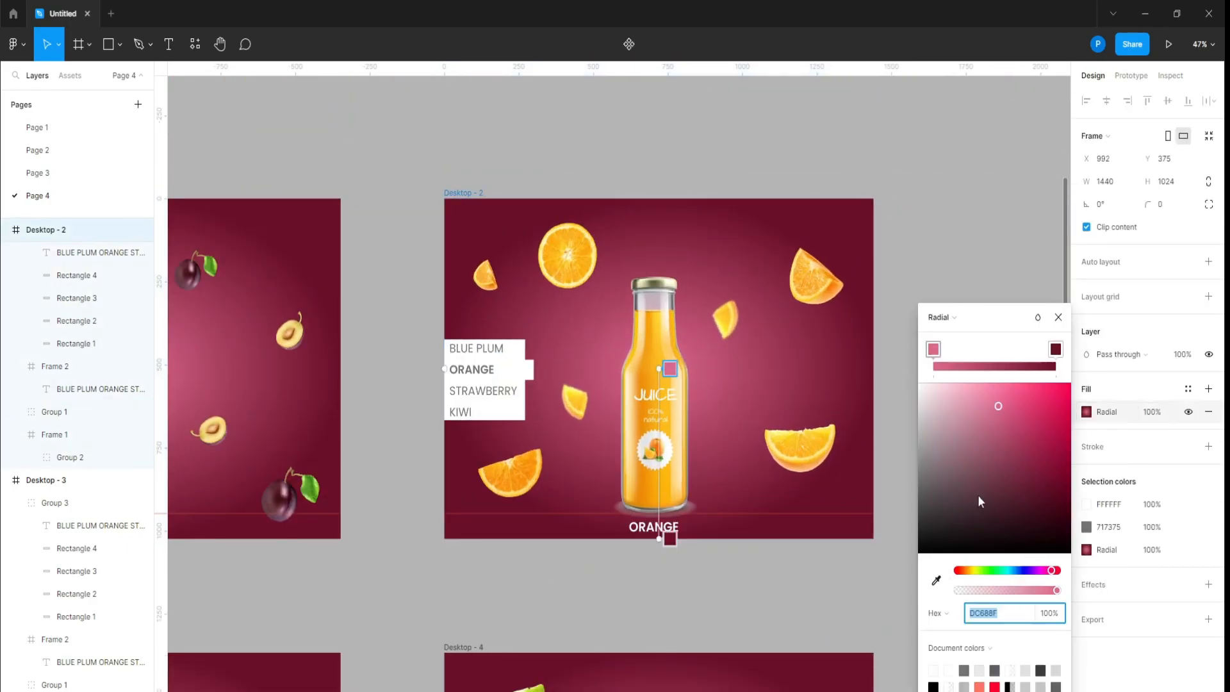
{"action": "left_click", "coordinate": [936, 580]}
{"action": "left_click", "coordinate": [667, 359]}
{"action": "left_click", "coordinate": [934, 349]}
{"action": "left_click", "coordinate": [936, 580]}
{"action": "left_click", "coordinate": [661, 359]}
{"action": "left_click_drag", "start_coordinate": [1047, 390], "coordinate": [1002, 384]}
{"action": "key", "text": "Escape"}
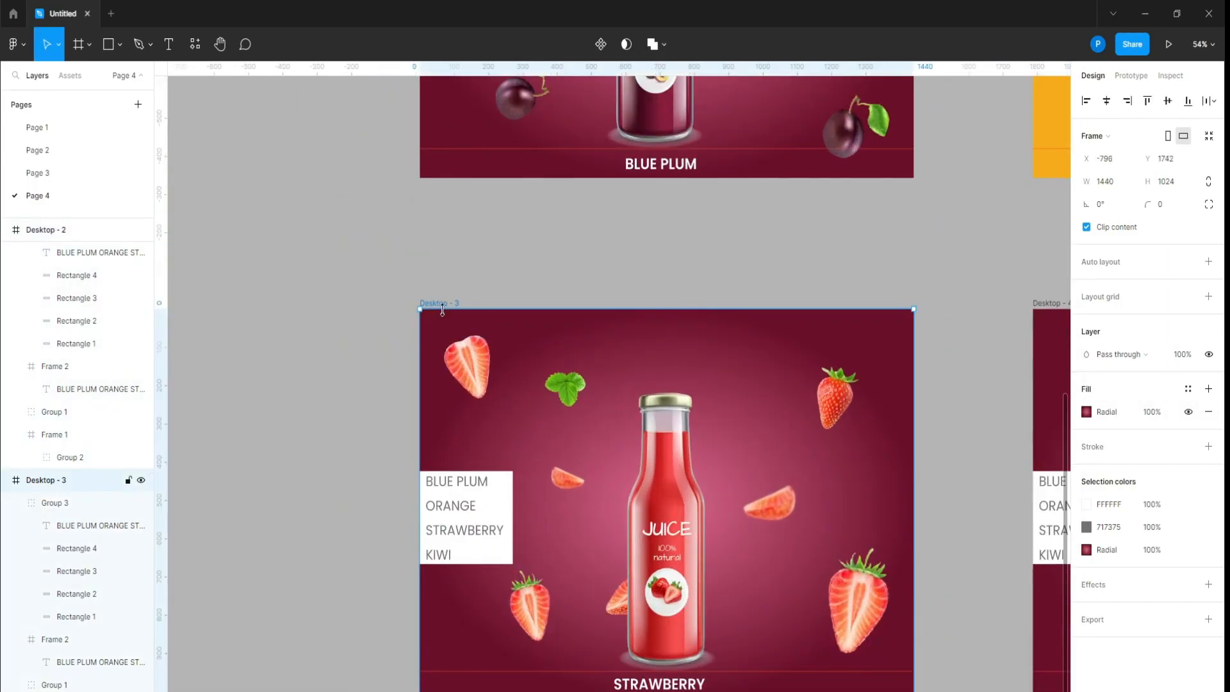
Recolour Desktop - 3's radial background with red sampled from the strawberry bottle, lightening the centre stop to F38282
{"action": "left_click", "coordinate": [1087, 412]}
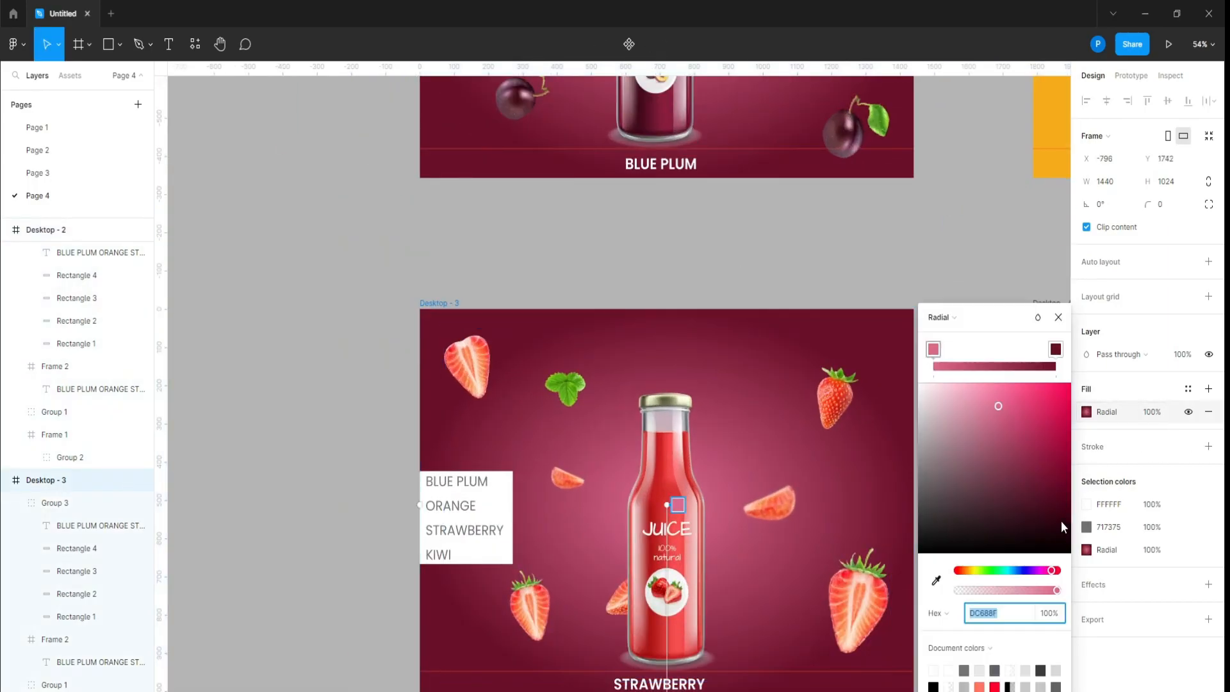
{"action": "left_click", "coordinate": [936, 580]}
{"action": "left_click", "coordinate": [673, 458]}
{"action": "left_click", "coordinate": [933, 350]}
{"action": "left_click", "coordinate": [936, 580]}
{"action": "left_click", "coordinate": [679, 471]}
{"action": "left_click_drag", "start_coordinate": [1039, 424], "coordinate": [990, 392]}
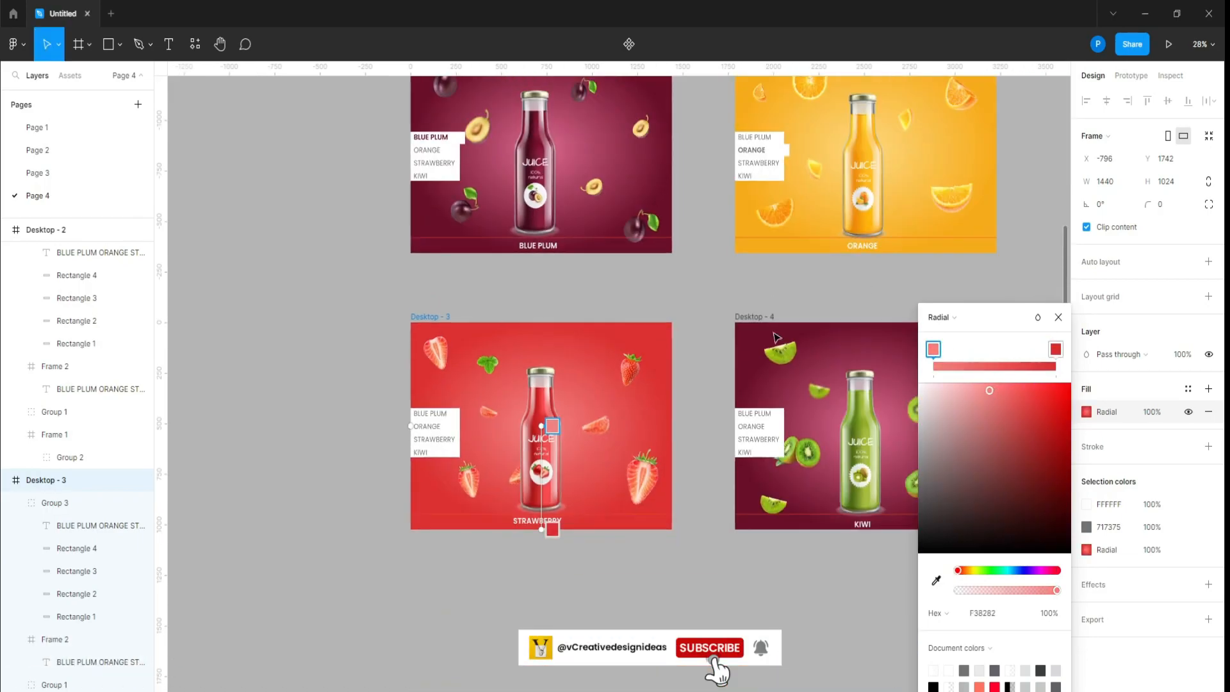
{"action": "left_click", "coordinate": [1058, 317]}
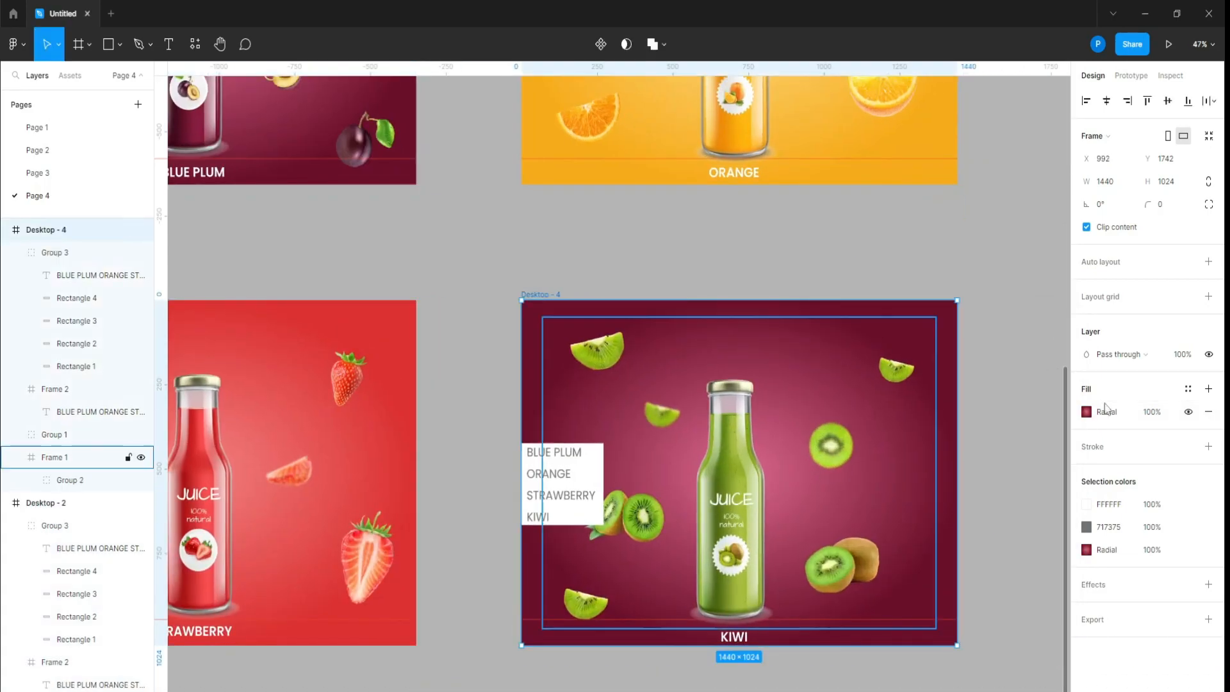
Recolour Desktop - 4's radial background with green sampled from the kiwi bottle, using 90AC26 outside and a lighter green centre
{"action": "left_click", "coordinate": [1087, 411]}
{"action": "left_click", "coordinate": [935, 580]}
{"action": "left_click", "coordinate": [735, 461]}
{"action": "left_click", "coordinate": [934, 350]}
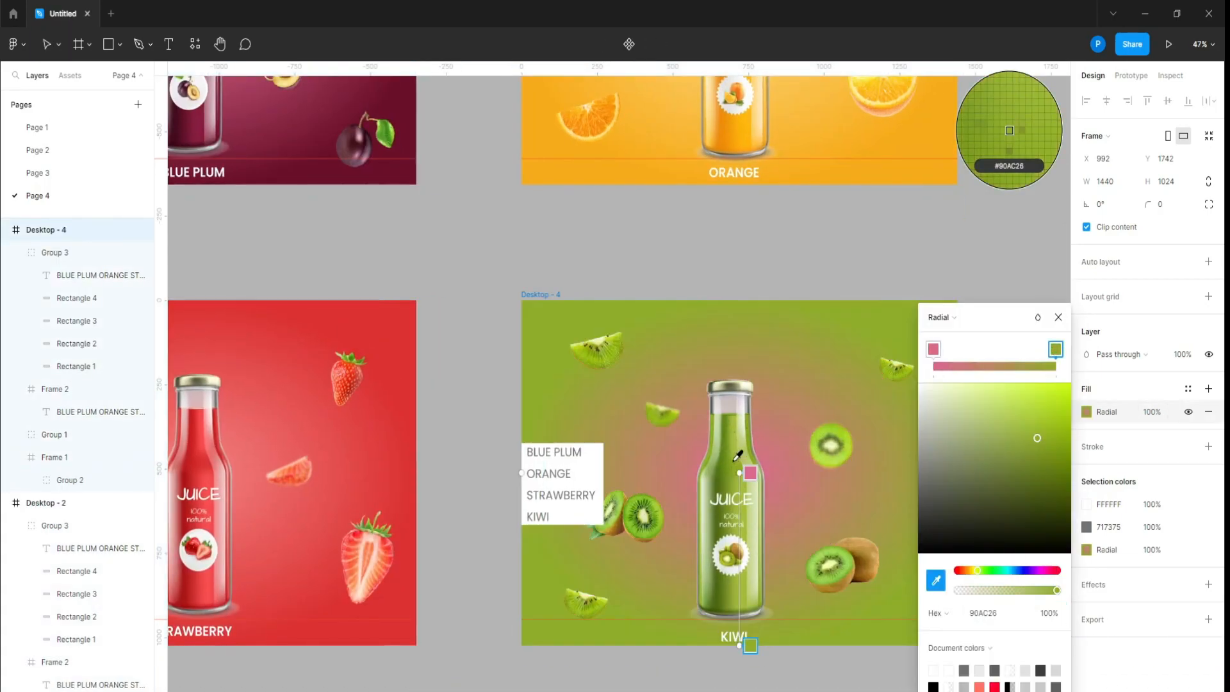
{"action": "left_click", "coordinate": [936, 580]}
{"action": "left_click", "coordinate": [739, 446]}
{"action": "left_click_drag", "start_coordinate": [1012, 415], "coordinate": [1008, 417]}
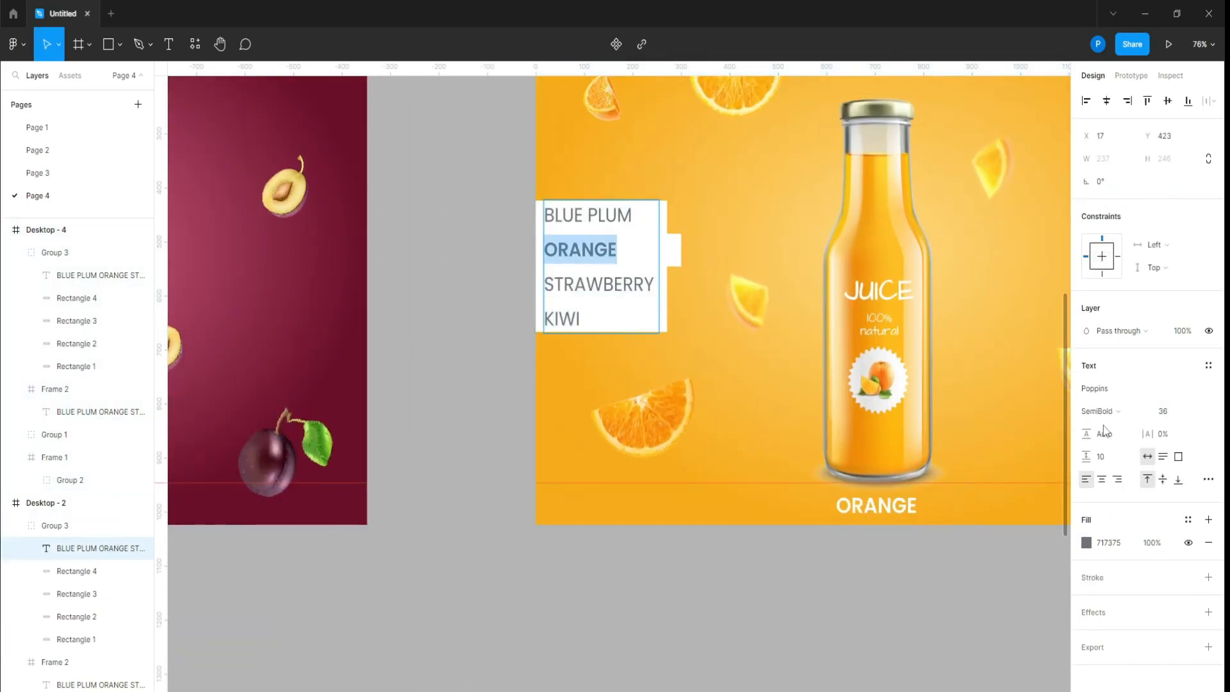
Recolour the ORANGE line in Desktop - 2's menu with F7AB13 sampled from that frame's background
{"action": "left_click", "coordinate": [1087, 543]}
{"action": "left_click", "coordinate": [934, 580]}
{"action": "left_click", "coordinate": [1019, 125]}
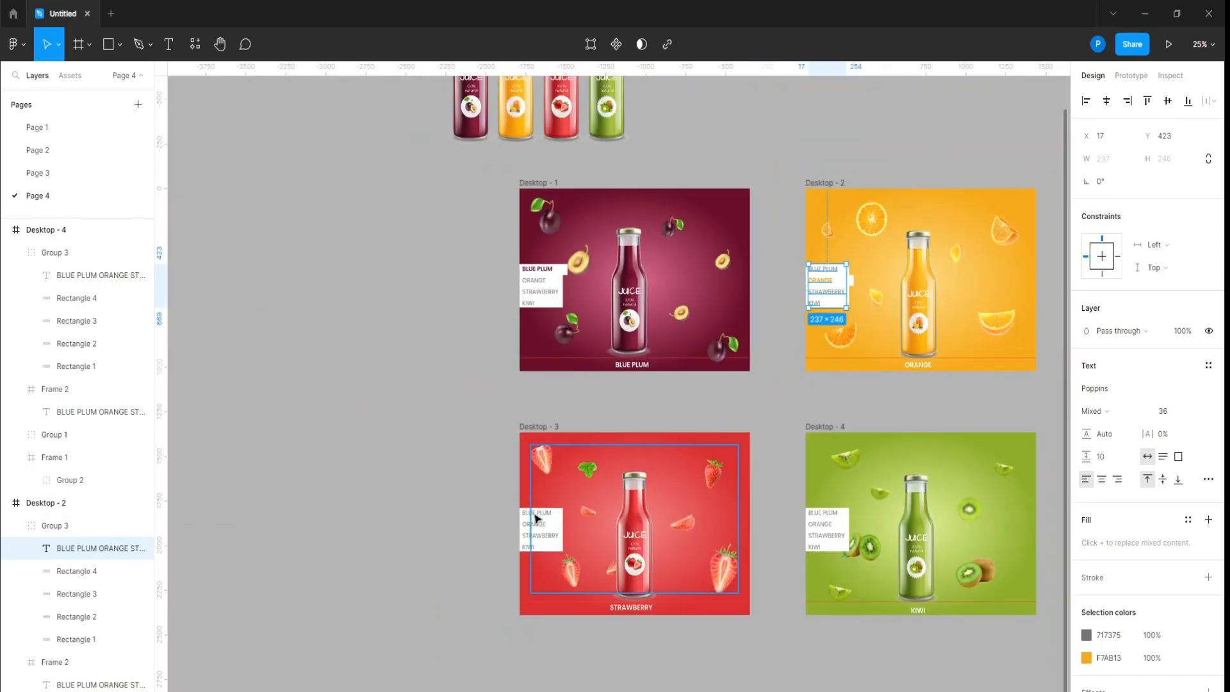
In Desktop - 3's menu, widen the rectangle behind STRAWBERRY and set that line to SemiBold
{"action": "scroll", "coordinate": [537, 518], "scroll_direction": "up", "scroll_amount": 5}
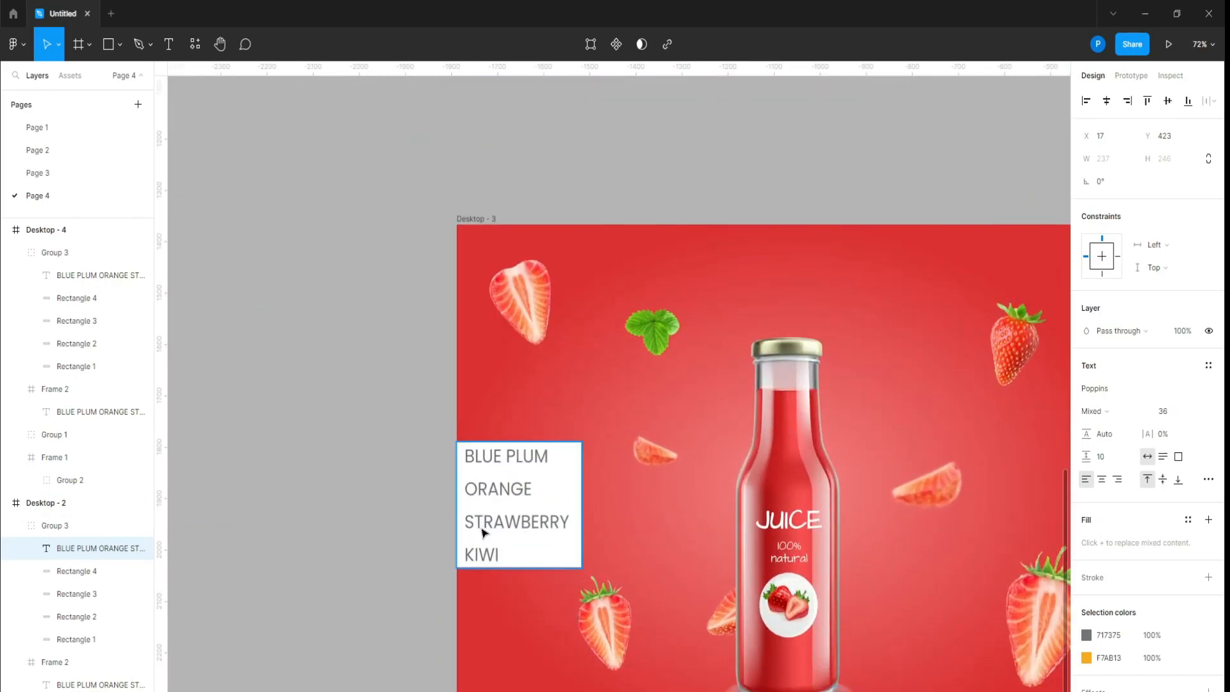
{"action": "left_click", "coordinate": [579, 530]}
{"action": "left_click", "coordinate": [1114, 160]}
{"action": "double_click", "coordinate": [468, 527]}
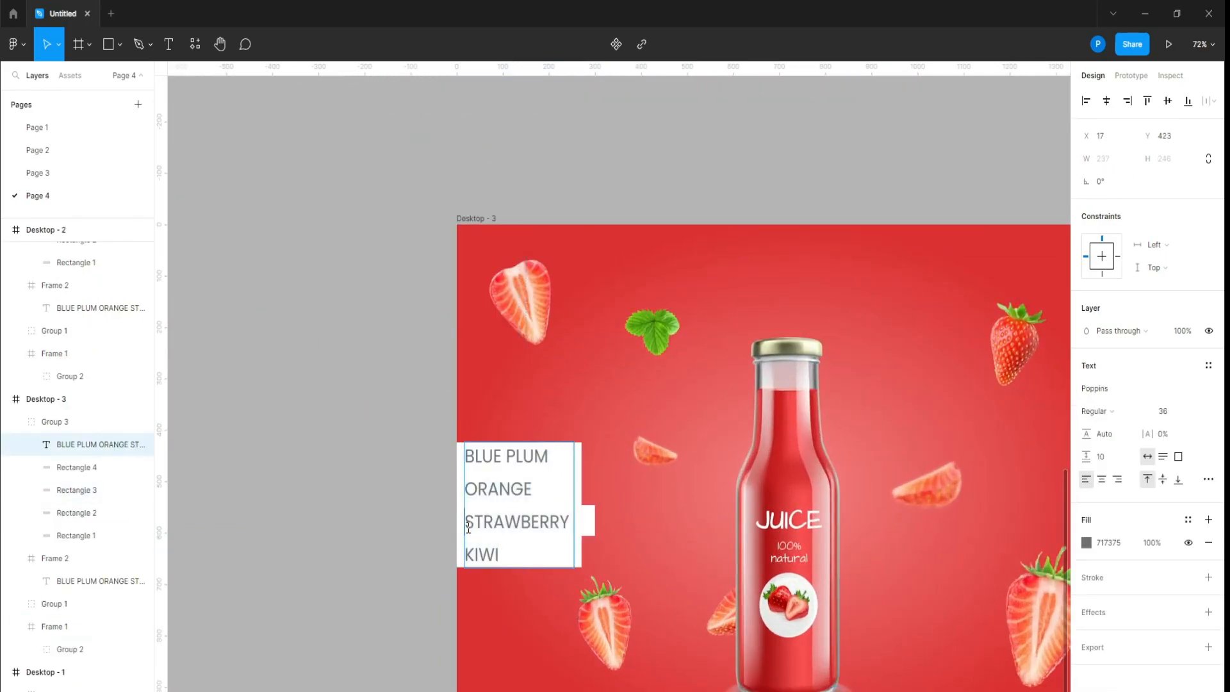
{"action": "left_click", "coordinate": [1128, 414]}
{"action": "left_click", "coordinate": [1125, 451]}
Recolour the STRAWBERRY line in Desktop - 3's menu with a strawberry red
{"action": "left_click", "coordinate": [1086, 542]}
{"action": "key", "text": "ctrl+v"}
{"action": "key", "text": "Return"}
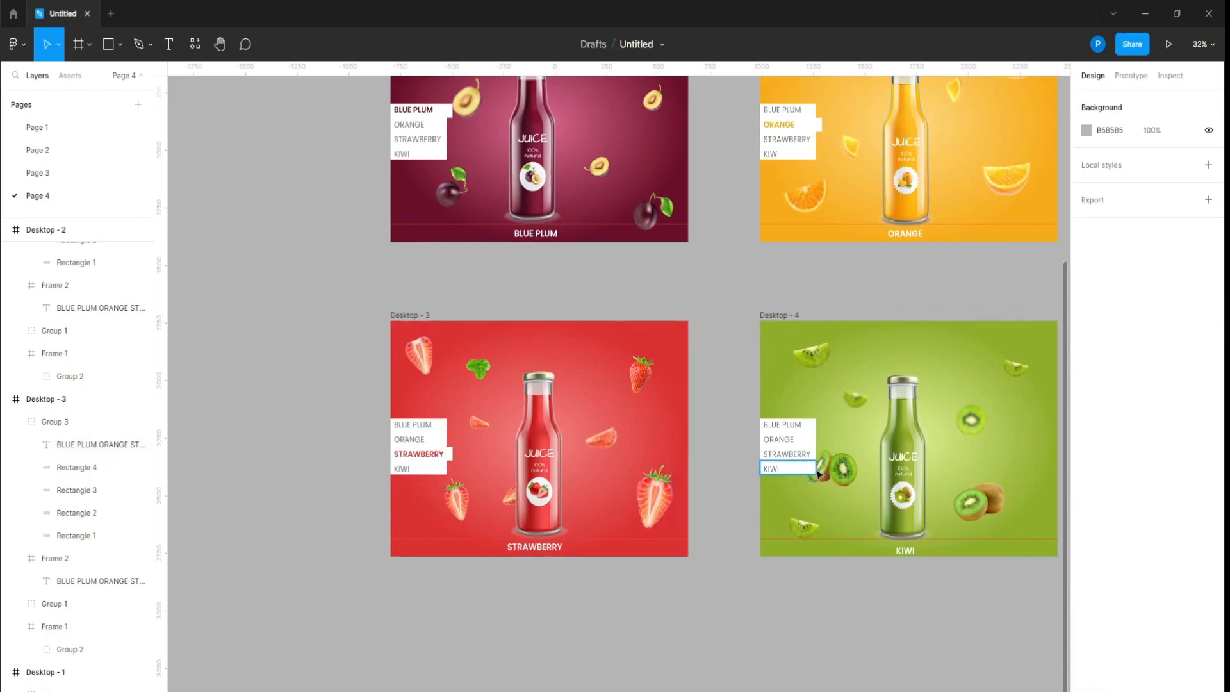
In Desktop - 4's menu, widen the rectangle behind KIWI to 300 and set that line to SemiBold
{"action": "scroll", "coordinate": [818, 474], "scroll_direction": "up", "scroll_amount": 5}
{"action": "left_click", "coordinate": [673, 465]}
{"action": "left_click", "coordinate": [1110, 160]}
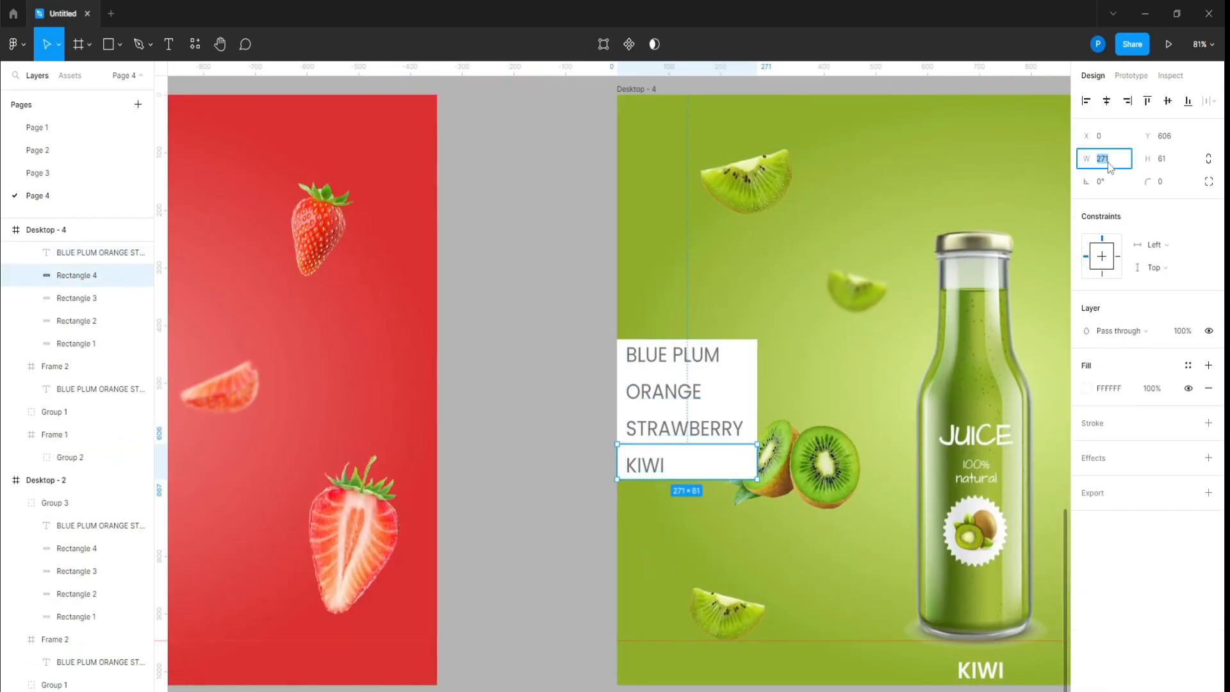
{"action": "left_click", "coordinate": [638, 463]}
{"action": "double_click", "coordinate": [637, 462]}
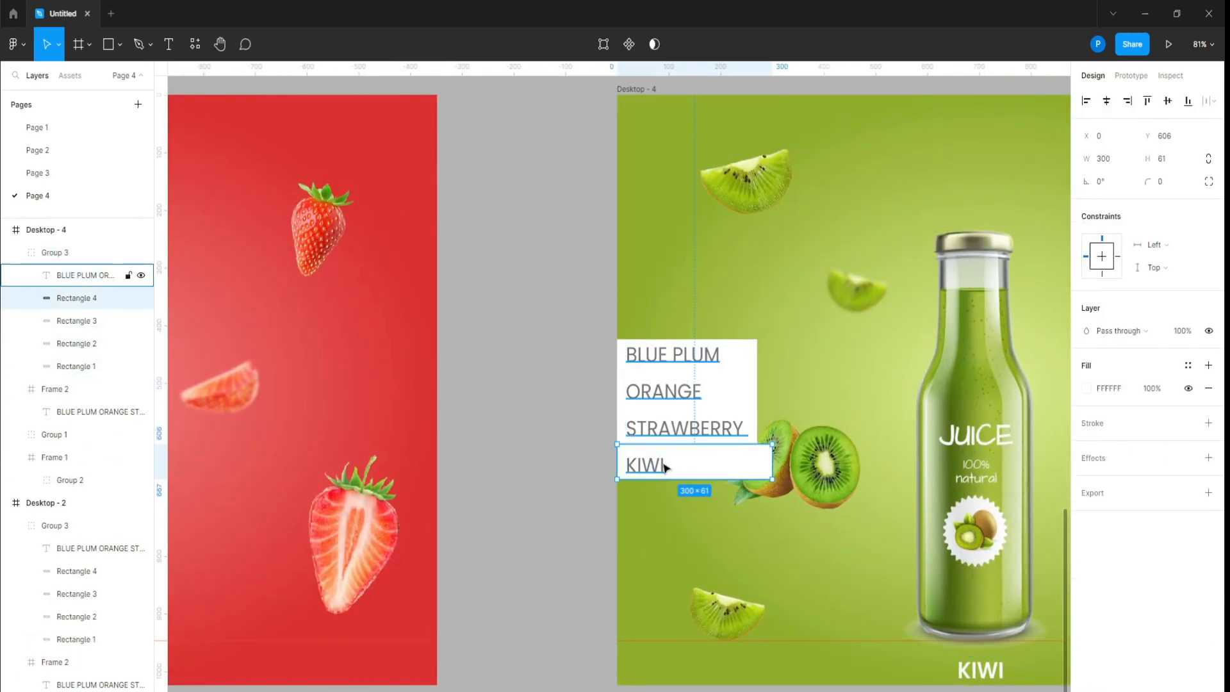
{"action": "double_click", "coordinate": [644, 465]}
{"action": "left_click", "coordinate": [1104, 420]}
{"action": "left_click", "coordinate": [1112, 445]}
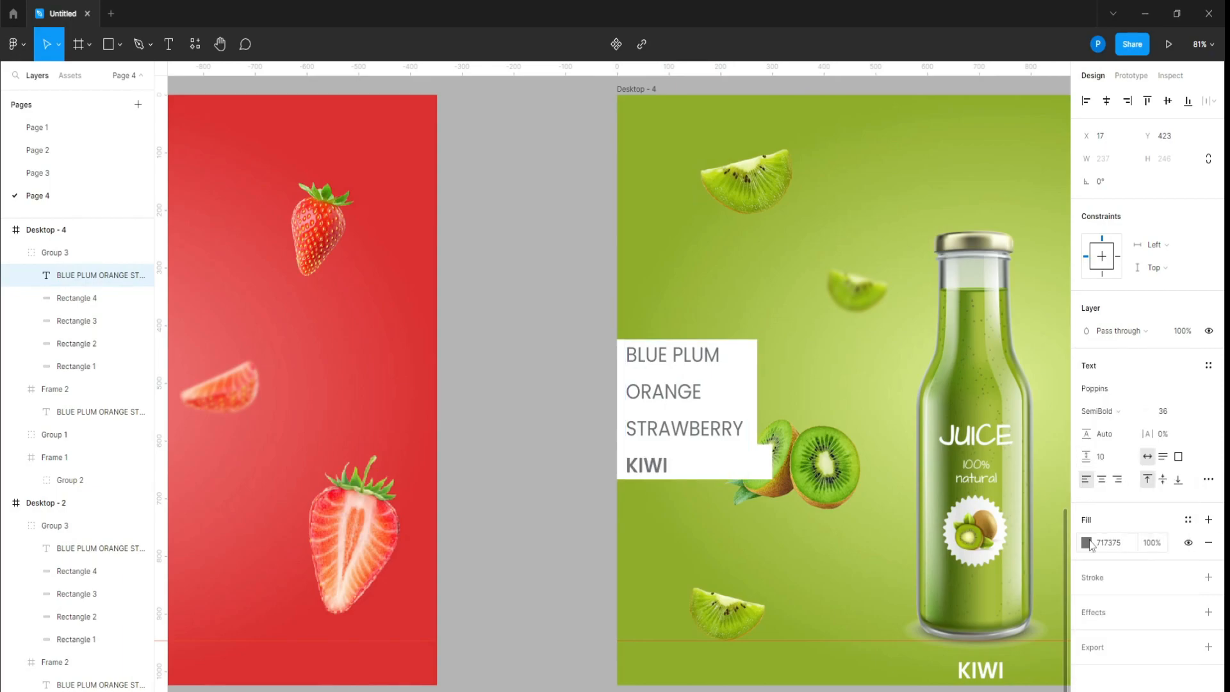
Recolour the KIWI line in Desktop - 4's menu with the green sampled from that frame's background
{"action": "left_click", "coordinate": [1086, 542]}
{"action": "left_click", "coordinate": [1038, 369]}
{"action": "left_click", "coordinate": [1010, 130]}
{"action": "key", "text": "Escape"}
{"action": "scroll", "coordinate": [1036, 387], "scroll_direction": "down", "scroll_amount": 8}
{"action": "key", "text": "Escape"}
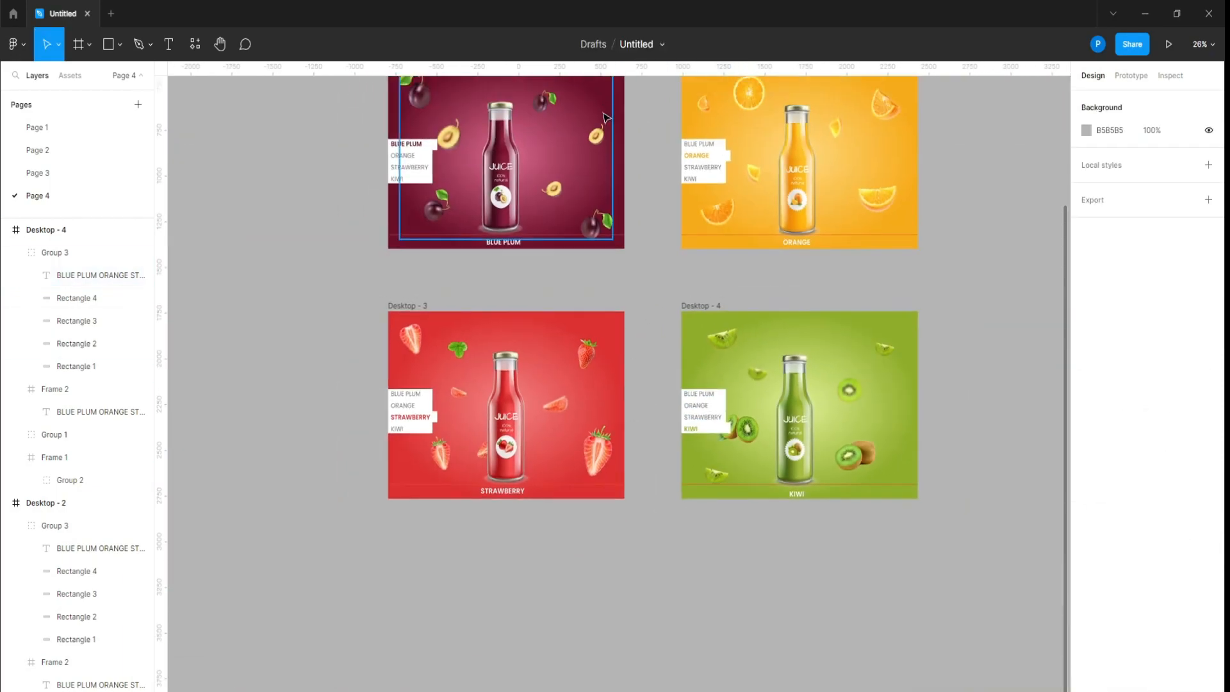
Add a HOME text above Desktop - 1 in Poppins Regular at size 20
{"action": "scroll", "coordinate": [501, 120], "scroll_direction": "up", "scroll_amount": 5}
{"action": "scroll", "coordinate": [417, 220], "scroll_direction": "down", "scroll_amount": 2}
{"action": "key", "text": "t"}
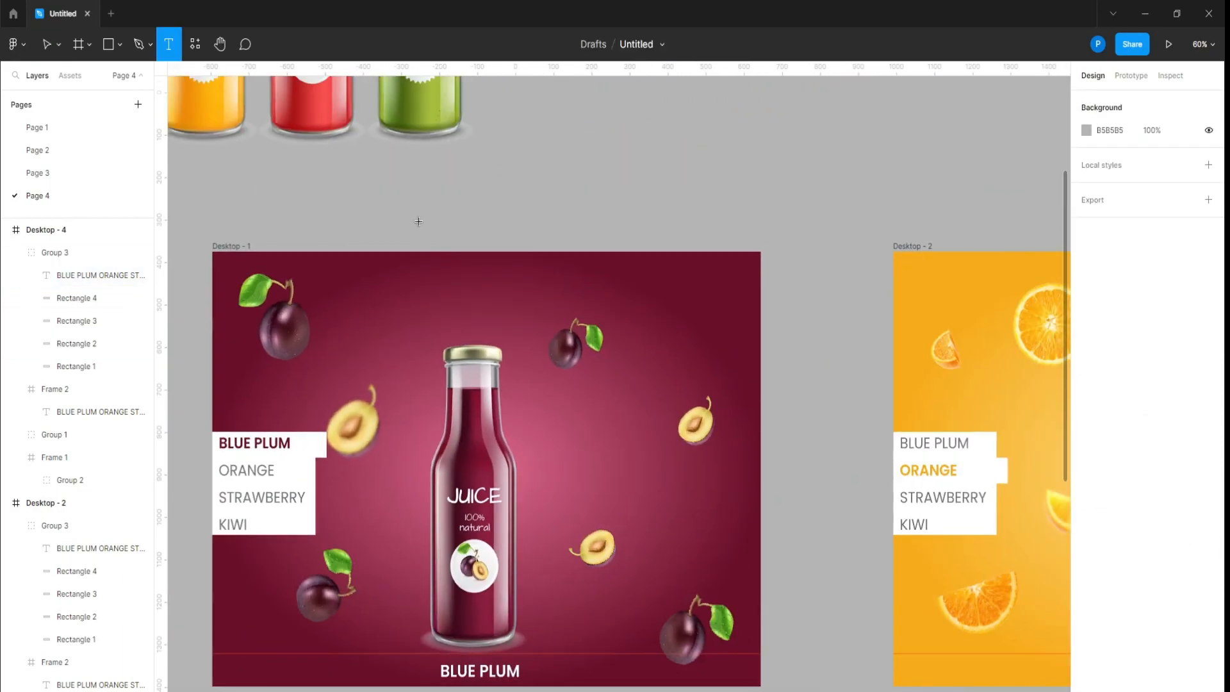
{"action": "left_click", "coordinate": [418, 220]}
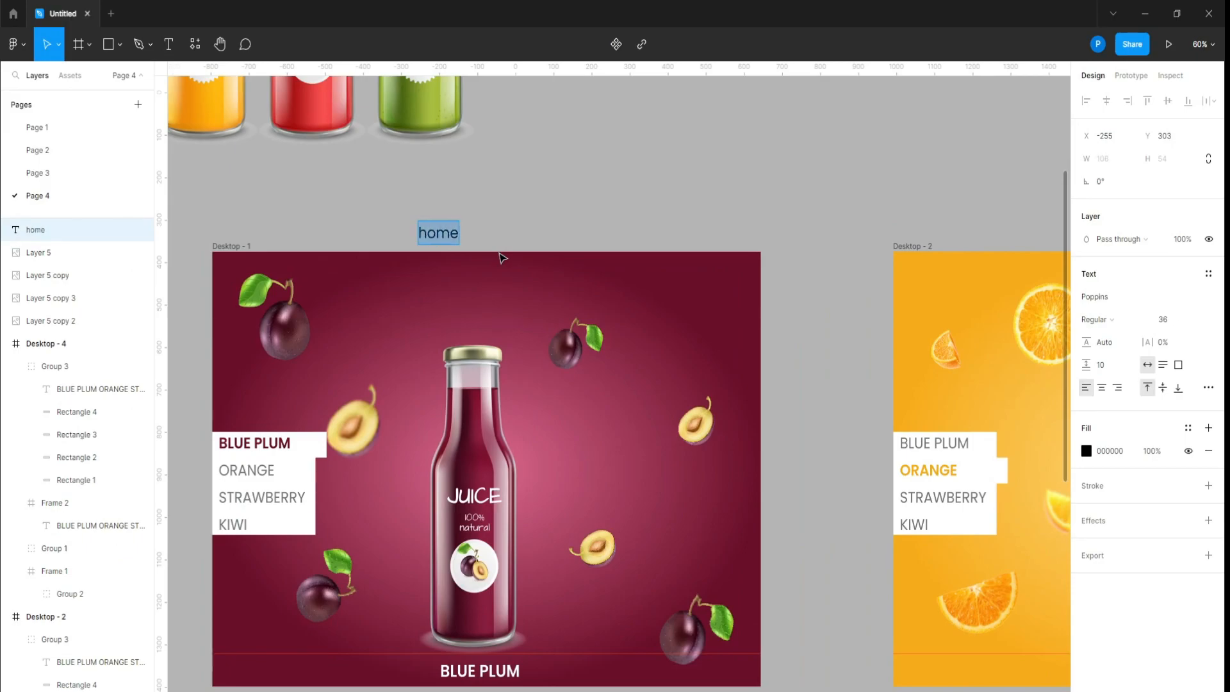
{"action": "left_click", "coordinate": [1195, 319]}
{"action": "left_click", "coordinate": [1165, 250]}
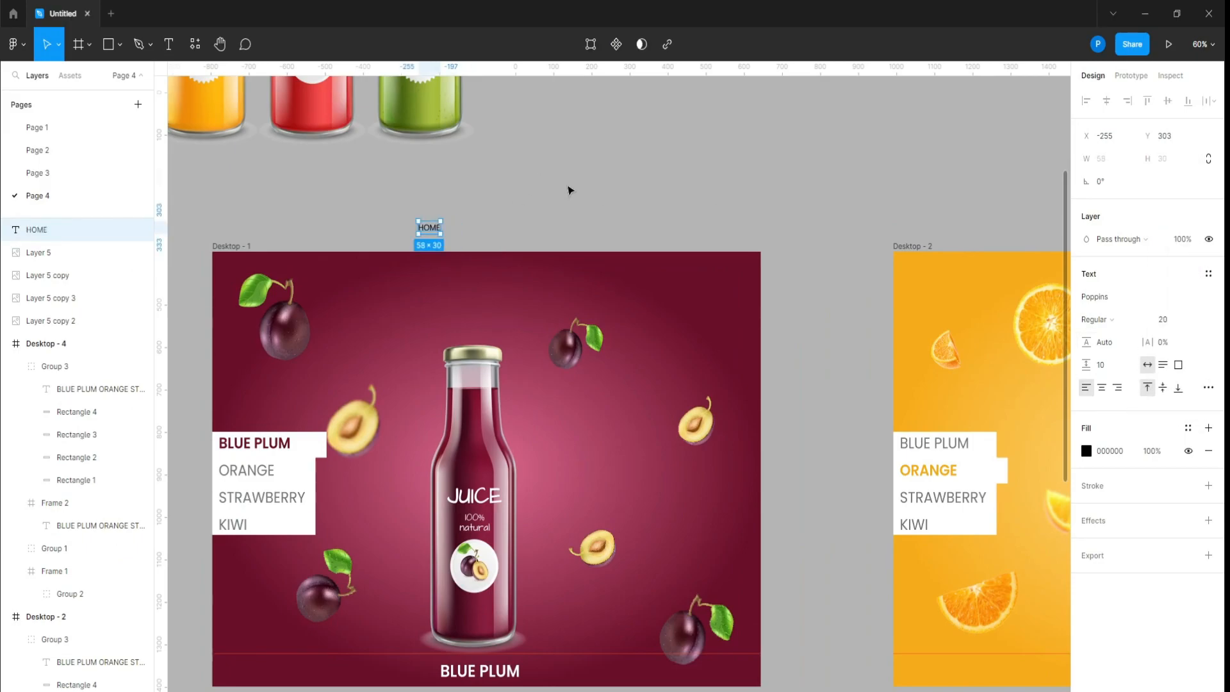
Duplicate the HOME text into an evenly spaced row of four and wrap the row in an auto layout frame
{"action": "scroll", "coordinate": [568, 187], "scroll_direction": "up", "scroll_amount": 3}
{"action": "left_click_drag", "start_coordinate": [346, 255], "coordinate": [425, 258]}
{"action": "key", "text": "ctrl+d"}
{"action": "left_click_drag", "start_coordinate": [538, 240], "coordinate": [314, 278]}
{"action": "right_click", "coordinate": [472, 293]}
{"action": "left_click", "coordinate": [507, 412]}
{"action": "left_click", "coordinate": [1209, 264]}
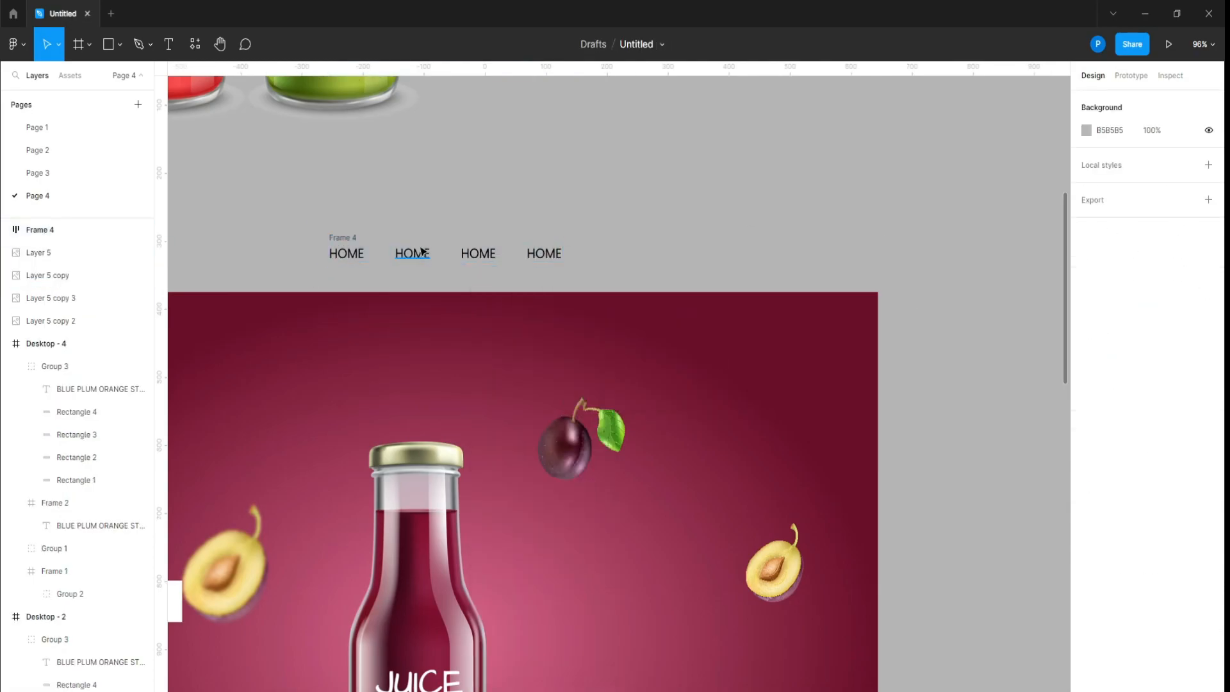
Change the three copied HOME texts to ABOUT US, PRODUCT and CONTACT
{"action": "left_click", "coordinate": [415, 254]}
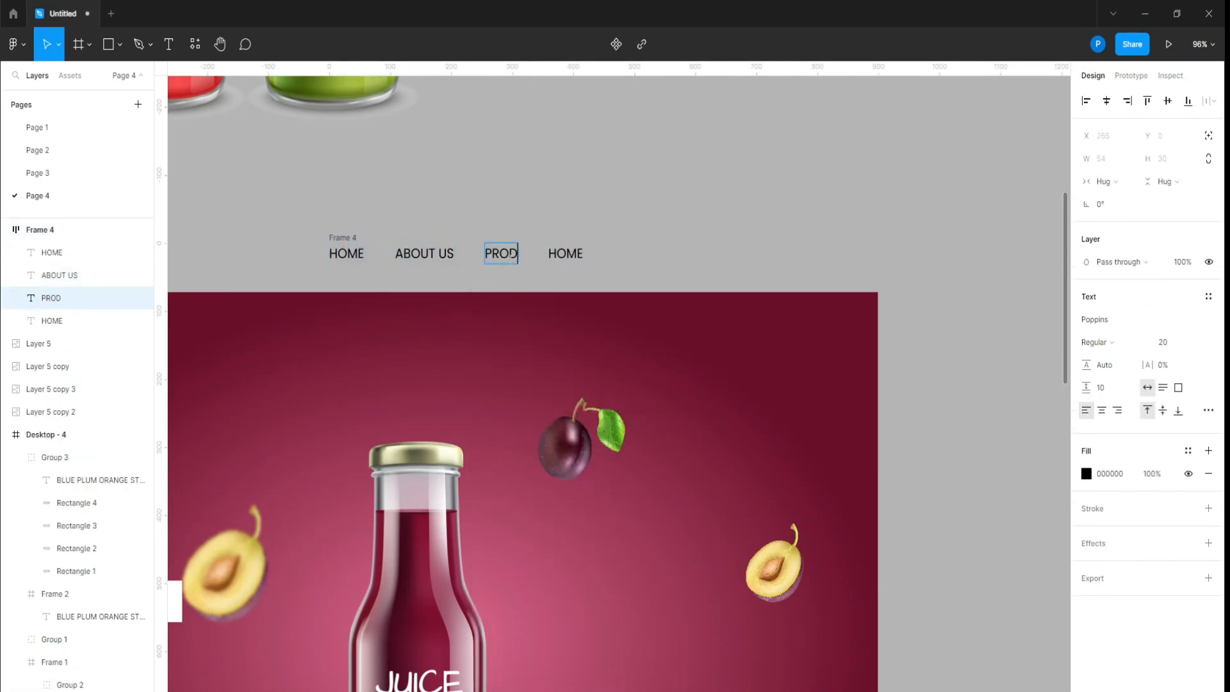
{"action": "left_click", "coordinate": [335, 233]}
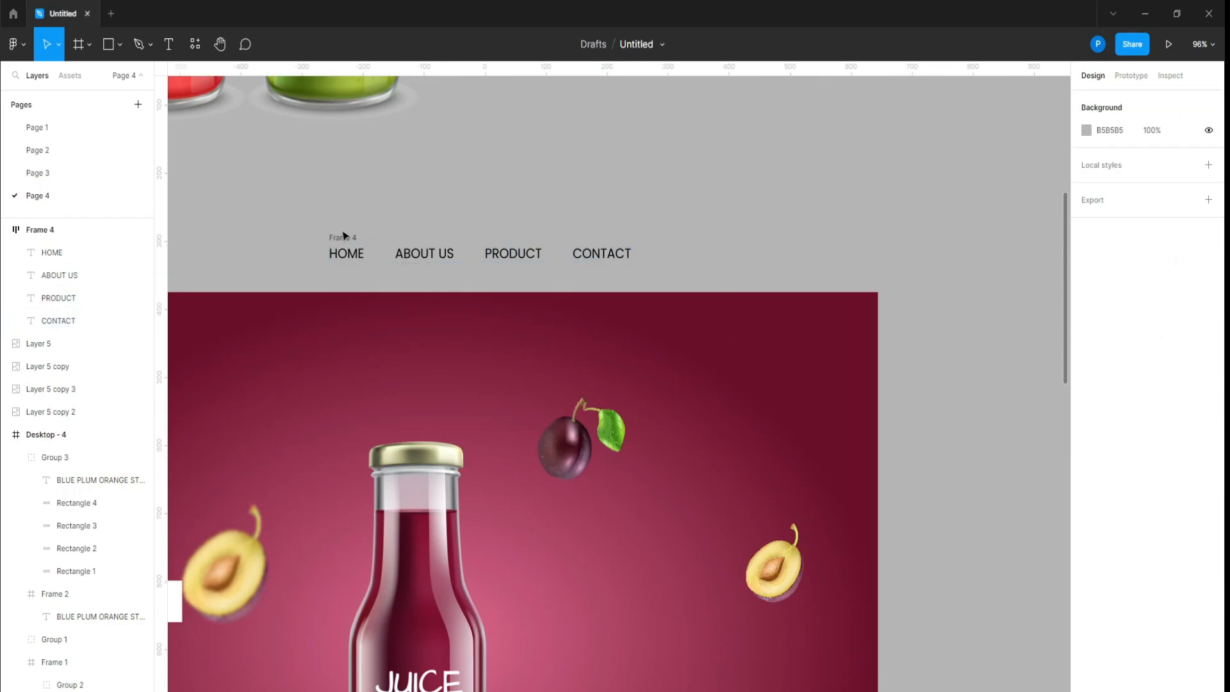
Move the navigation row into Desktop - 1's upper-right corner and colour its text white
{"action": "left_click_drag", "start_coordinate": [343, 237], "coordinate": [540, 318]}
{"action": "left_click", "coordinate": [1087, 669]}
{"action": "left_click", "coordinate": [917, 387]}
{"action": "left_click", "coordinate": [931, 275]}
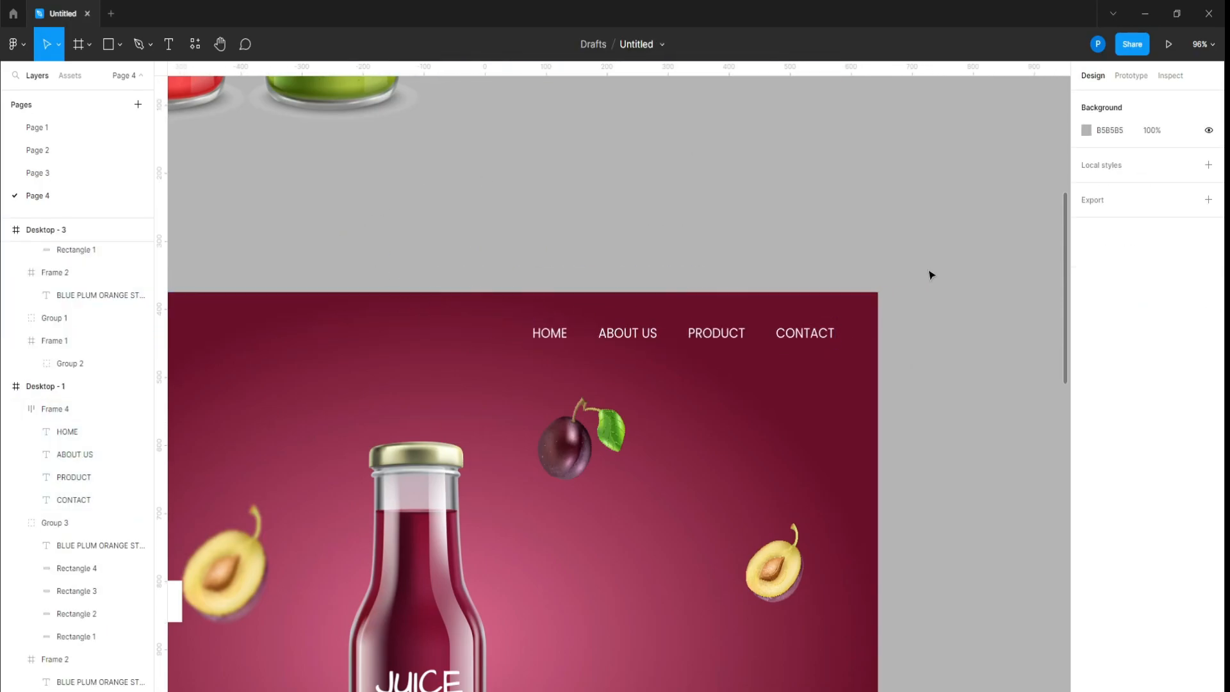
Copy the white navigation row from Desktop - 1 into Desktop - 2, Desktop - 4 and Desktop - 3
{"action": "scroll", "coordinate": [276, 310], "scroll_direction": "down", "scroll_amount": 6}
{"action": "left_click", "coordinate": [357, 314]}
{"action": "left_click", "coordinate": [448, 302]}
{"action": "key", "text": "ctrl+v"}
{"action": "left_click", "coordinate": [453, 488]}
{"action": "key", "text": "ctrl+v"}
{"action": "left_click", "coordinate": [240, 488]}
{"action": "key", "text": "ctrl+v"}
{"action": "left_click", "coordinate": [213, 442]}
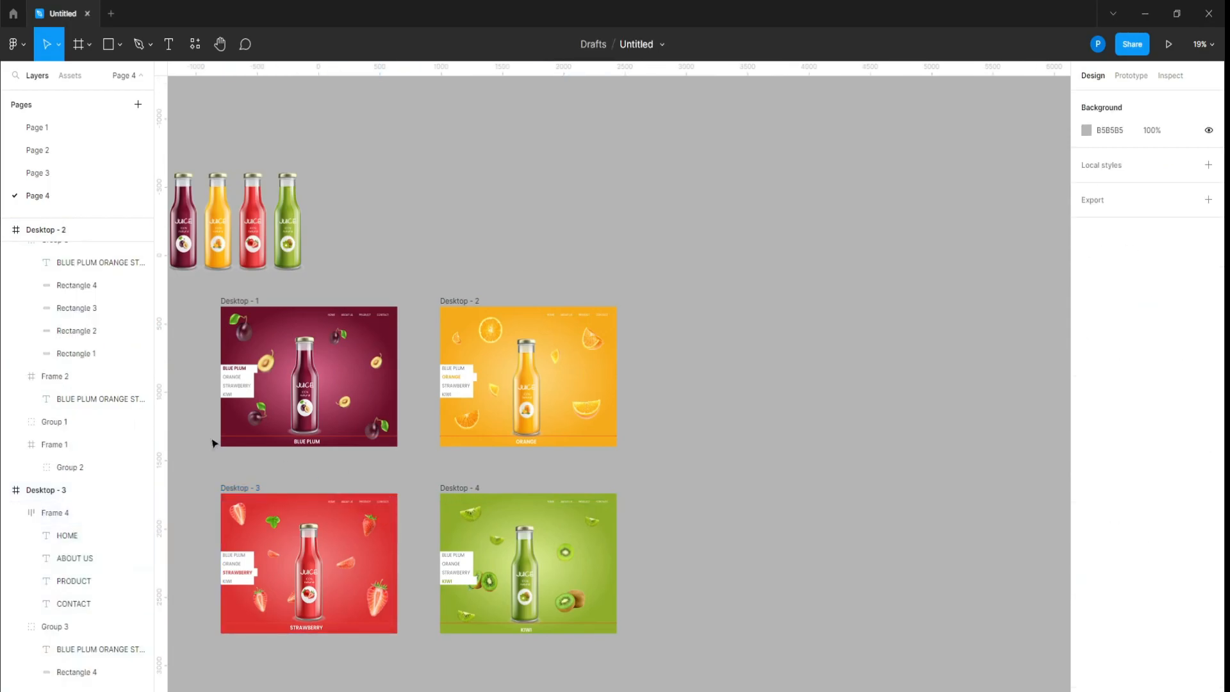
Link Desktop - 1's bottle to Desktop - 2 with an On click Navigate to interaction using Smart animate, Custom easing and 1500 ms
{"action": "scroll", "coordinate": [213, 429], "scroll_direction": "up", "scroll_amount": 3}
{"action": "scroll", "coordinate": [269, 192], "scroll_direction": "down", "scroll_amount": 1}
{"action": "left_click_drag", "start_coordinate": [220, 209], "coordinate": [791, 654]}
{"action": "left_click", "coordinate": [1130, 76]}
{"action": "left_click", "coordinate": [396, 243]}
{"action": "left_click_drag", "start_coordinate": [430, 247], "coordinate": [660, 237]}
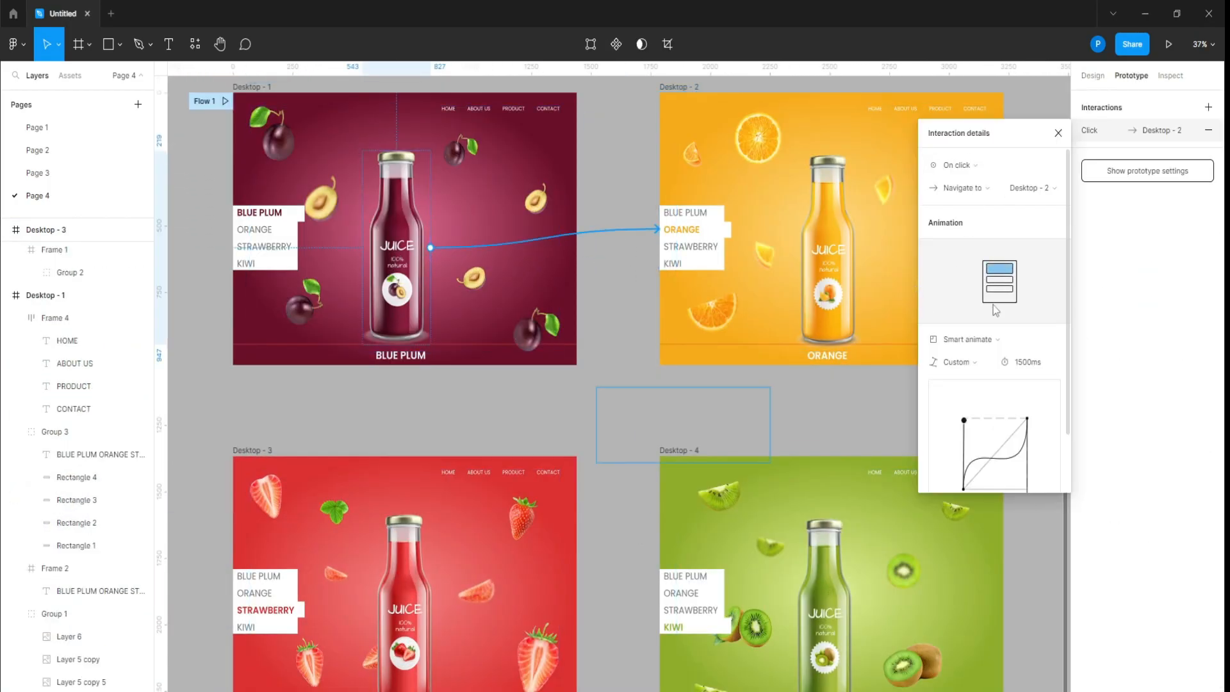
{"action": "left_click", "coordinate": [980, 166]}
{"action": "left_click", "coordinate": [980, 169]}
{"action": "left_click", "coordinate": [997, 343]}
{"action": "left_click", "coordinate": [993, 340]}
{"action": "left_click", "coordinate": [985, 360]}
{"action": "left_click", "coordinate": [974, 268]}
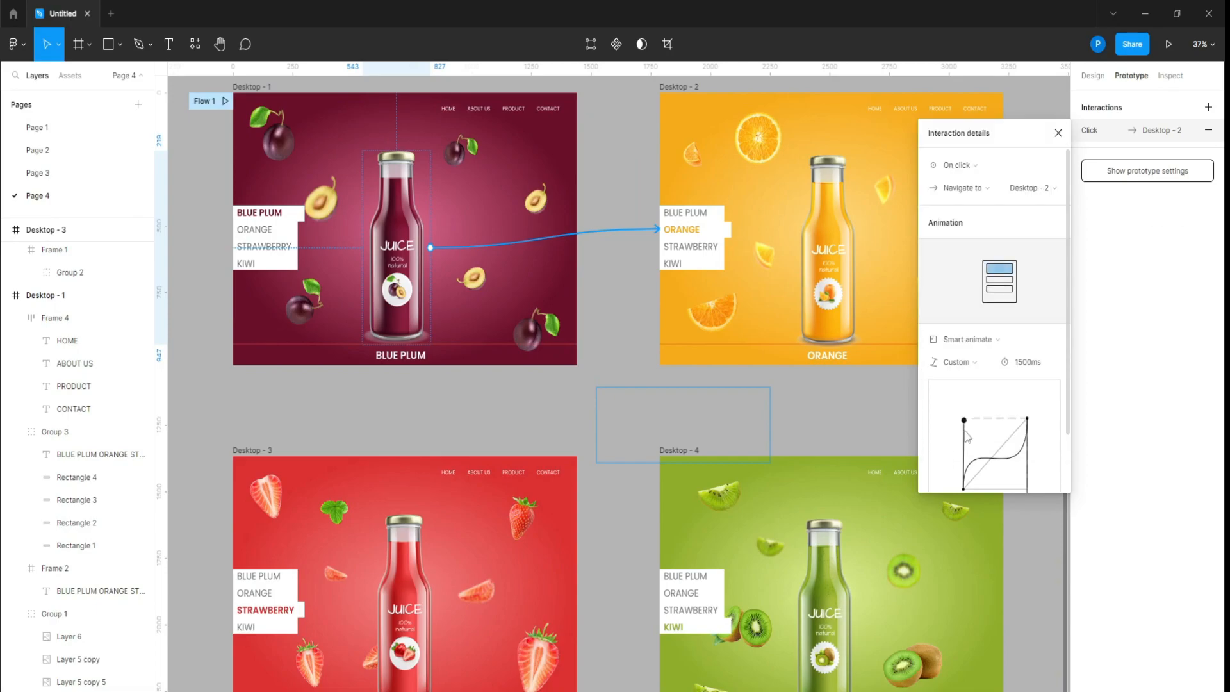
{"action": "left_click", "coordinate": [1058, 134]}
Link the orange bottle to Desktop - 3, the strawberry bottle to Desktop - 4 and the kiwi bottle to Desktop - 1
{"action": "left_click", "coordinate": [817, 310]}
{"action": "left_click_drag", "start_coordinate": [774, 373], "coordinate": [544, 474]}
{"action": "left_click", "coordinate": [414, 608]}
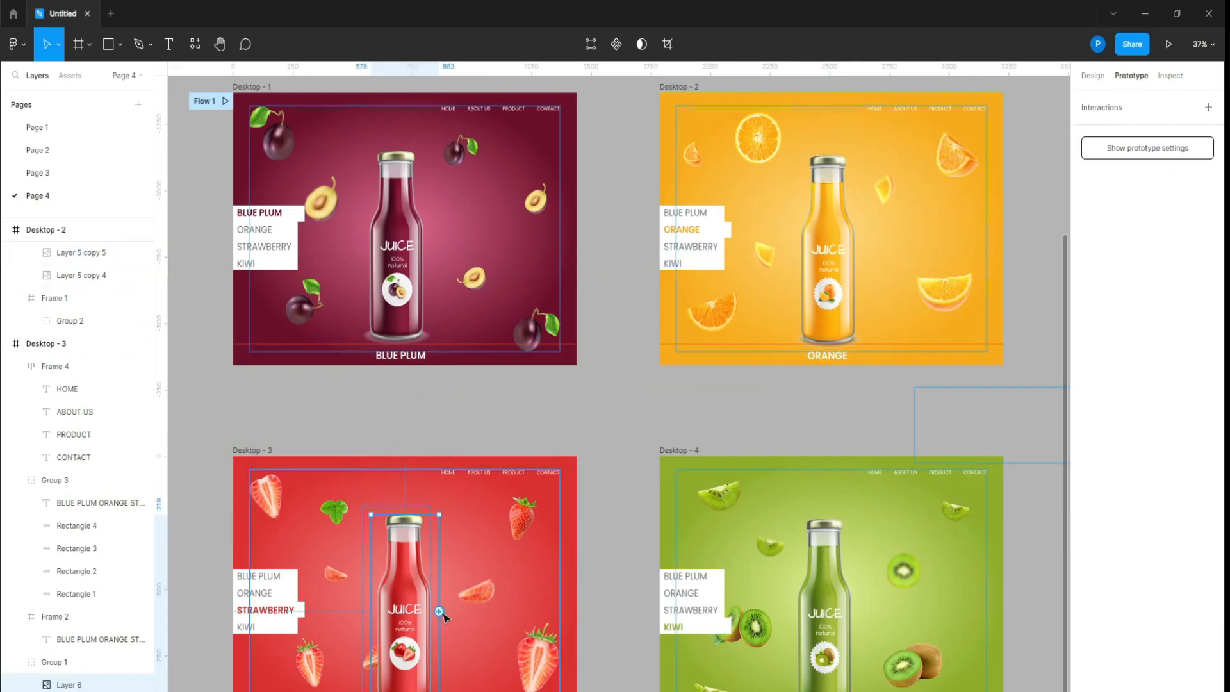
{"action": "left_click_drag", "start_coordinate": [726, 612], "coordinate": [737, 613]}
{"action": "left_click", "coordinate": [833, 613]}
{"action": "left_click_drag", "start_coordinate": [858, 611], "coordinate": [570, 258]}
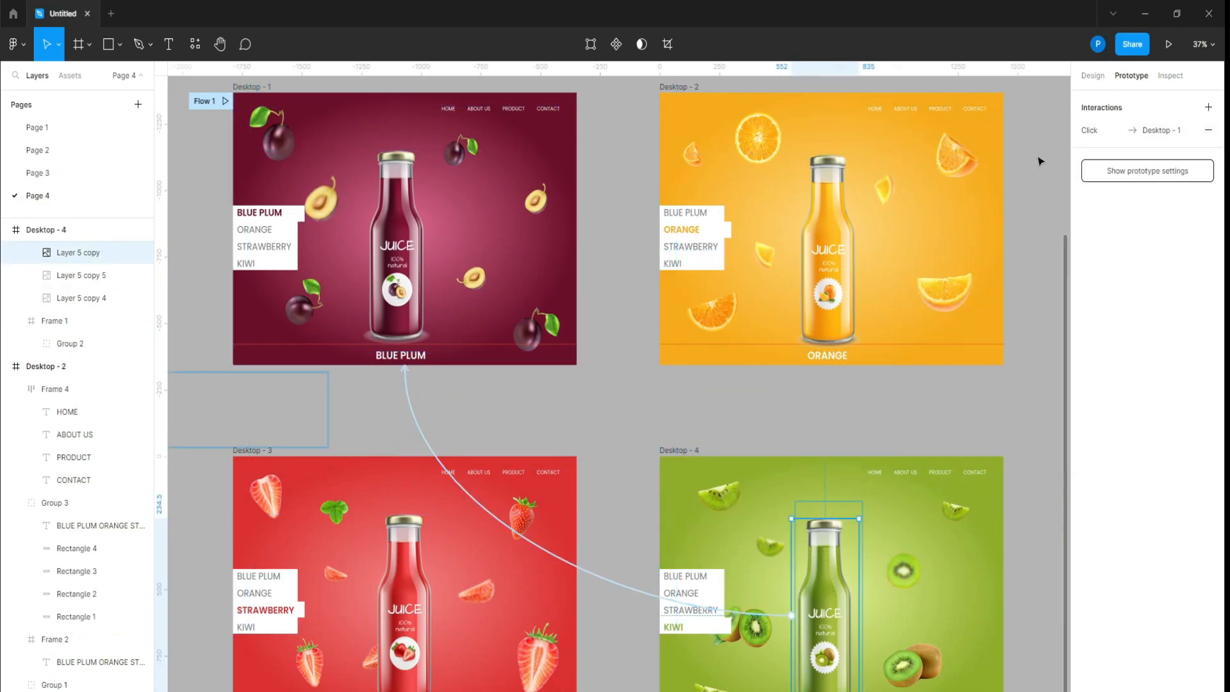
{"action": "left_click", "coordinate": [1059, 134]}
In Desktop - 1's menu, link the ORANGE, STRAWBERRY and KIWI rectangles to Desktop - 2, Desktop - 3 and Desktop - 4
{"action": "left_click", "coordinate": [289, 232]}
{"action": "left_click_drag", "start_coordinate": [665, 235], "coordinate": [665, 232]}
{"action": "left_click", "coordinate": [297, 248]}
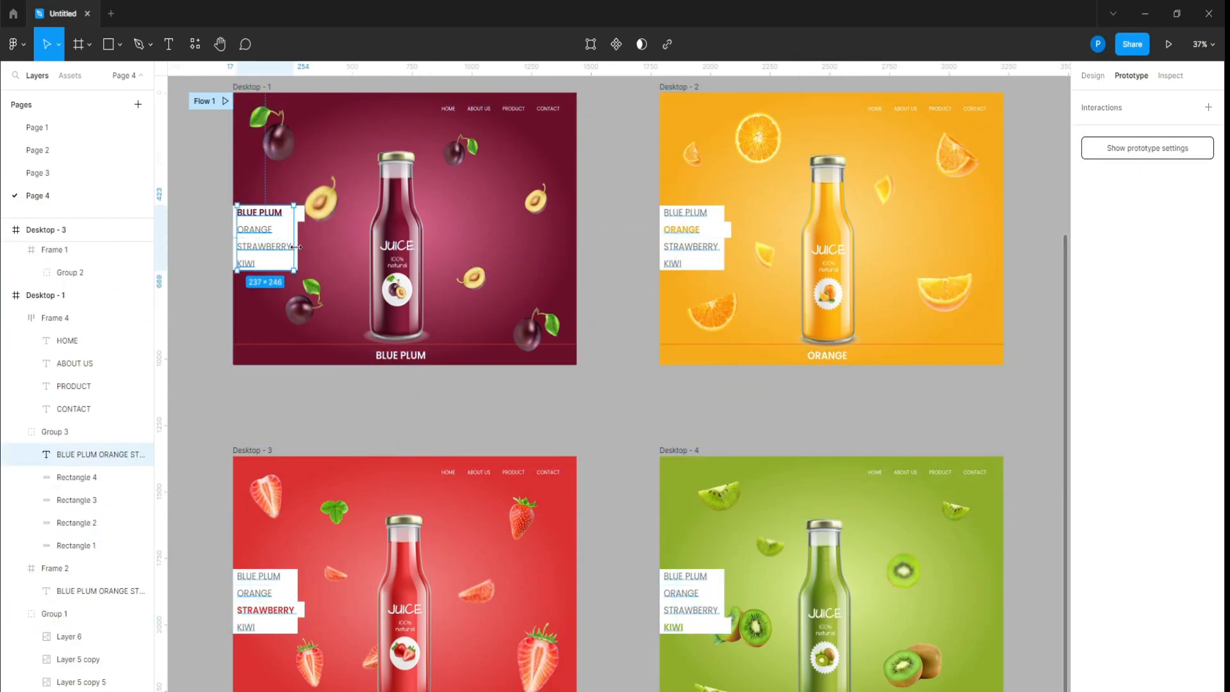
{"action": "scroll", "coordinate": [286, 252], "scroll_direction": "up", "scroll_amount": 3}
{"action": "left_click", "coordinate": [292, 246]}
{"action": "left_click_drag", "start_coordinate": [299, 246], "coordinate": [413, 537]}
{"action": "left_click", "coordinate": [269, 268]}
{"action": "left_click_drag", "start_coordinate": [299, 267], "coordinate": [826, 544]}
In Desktop - 2's menu, link the BLUE PLUM, STRAWBERRY and KIWI rectangles to Desktop - 1, Desktop - 3 and Desktop - 4
{"action": "left_click_drag", "start_coordinate": [755, 464], "coordinate": [725, 356]}
{"action": "left_click", "coordinate": [725, 356]}
{"action": "left_click", "coordinate": [814, 97]}
{"action": "left_click_drag", "start_coordinate": [847, 90], "coordinate": [632, 192]}
{"action": "left_click", "coordinate": [841, 142]}
{"action": "left_click_drag", "start_coordinate": [847, 135], "coordinate": [535, 436]}
{"action": "left_click", "coordinate": [820, 165]}
{"action": "left_click_drag", "start_coordinate": [803, 168], "coordinate": [802, 431]}
In Desktop - 3's menu, link the BLUE PLUM, ORANGE and KIWI rectangles to Desktop - 1, Desktop - 2 and Desktop - 4
{"action": "left_click", "coordinate": [256, 587]}
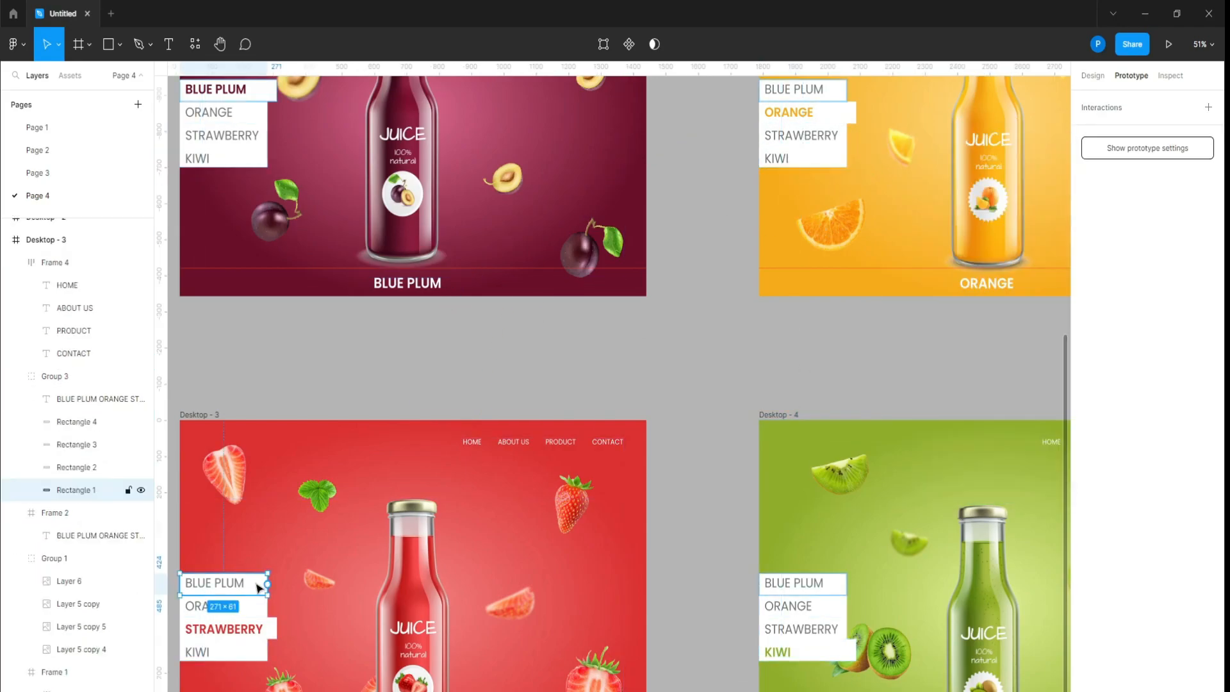
{"action": "left_click_drag", "start_coordinate": [296, 292], "coordinate": [296, 293]}
{"action": "left_click", "coordinate": [261, 614]}
{"action": "left_click_drag", "start_coordinate": [780, 294], "coordinate": [782, 294]}
{"action": "left_click", "coordinate": [259, 655]}
{"action": "left_click_drag", "start_coordinate": [267, 651], "coordinate": [521, 293]}
In Desktop - 4's menu, link the BLUE PLUM, ORANGE and STRAWBERRY rectangles to Desktop - 1, Desktop - 2 and Desktop - 3
{"action": "left_click", "coordinate": [829, 586]}
{"action": "left_click", "coordinate": [836, 610]}
{"action": "left_click_drag", "start_coordinate": [846, 606], "coordinate": [871, 289]}
{"action": "left_click", "coordinate": [843, 628]}
{"action": "left_click_drag", "start_coordinate": [846, 628], "coordinate": [636, 551]}
{"action": "left_click", "coordinate": [682, 394]}
Preview the prototype from the Flow 1 starting point at Desktop - 1
{"action": "scroll", "coordinate": [618, 449], "scroll_direction": "down", "scroll_amount": 5, "text": "ctrl"}
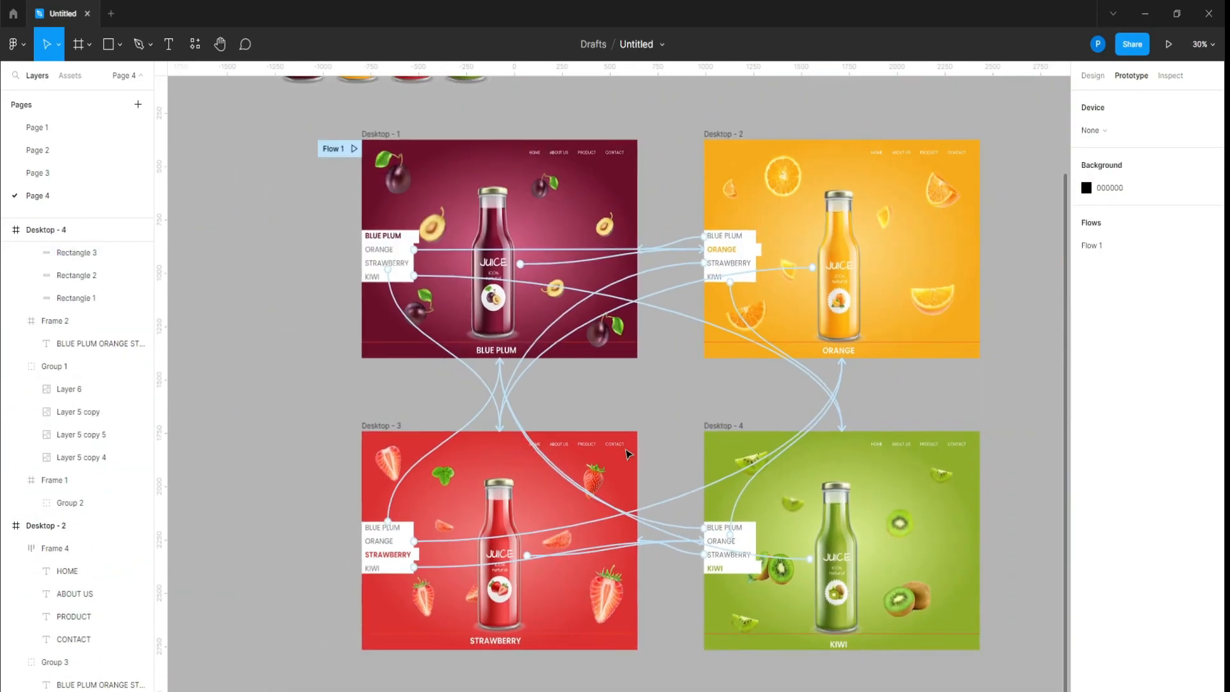
{"action": "left_click", "coordinate": [344, 137]}
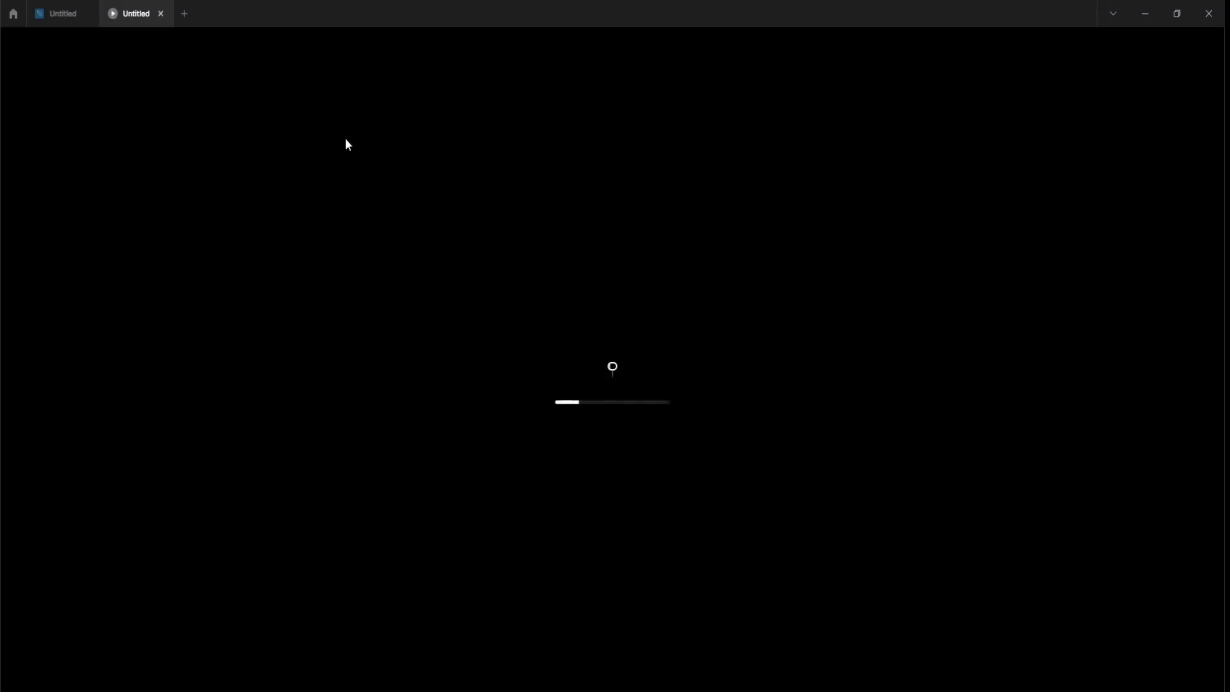